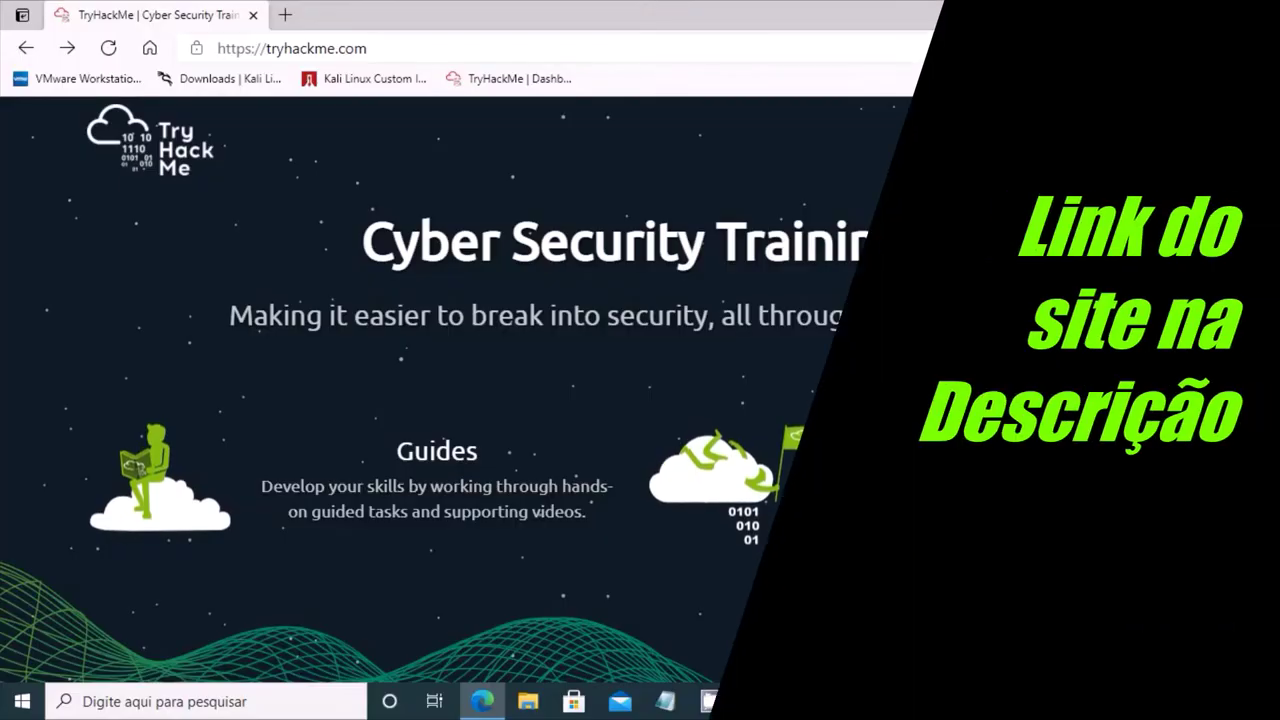
- Sign up for a TryHackMe account with a username, e-mail and password, passing the reCAPTCHA check
drag(368, 48, 217, 48)
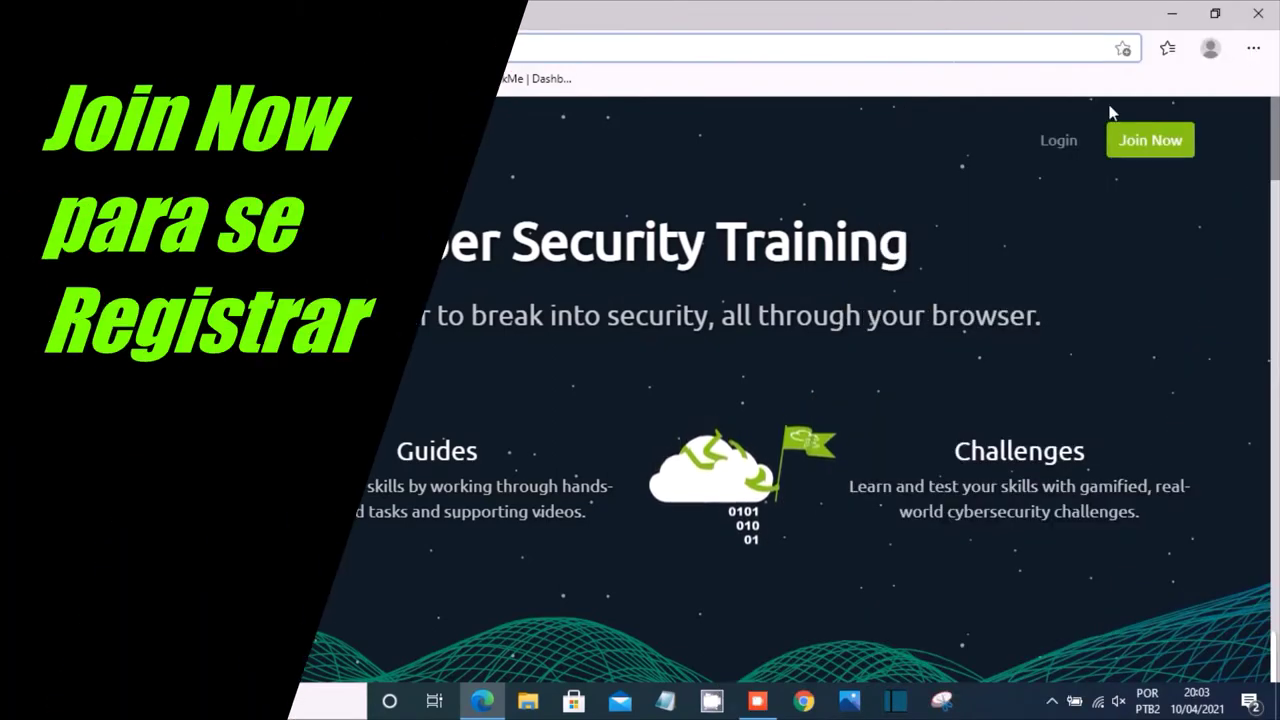
click(1153, 192)
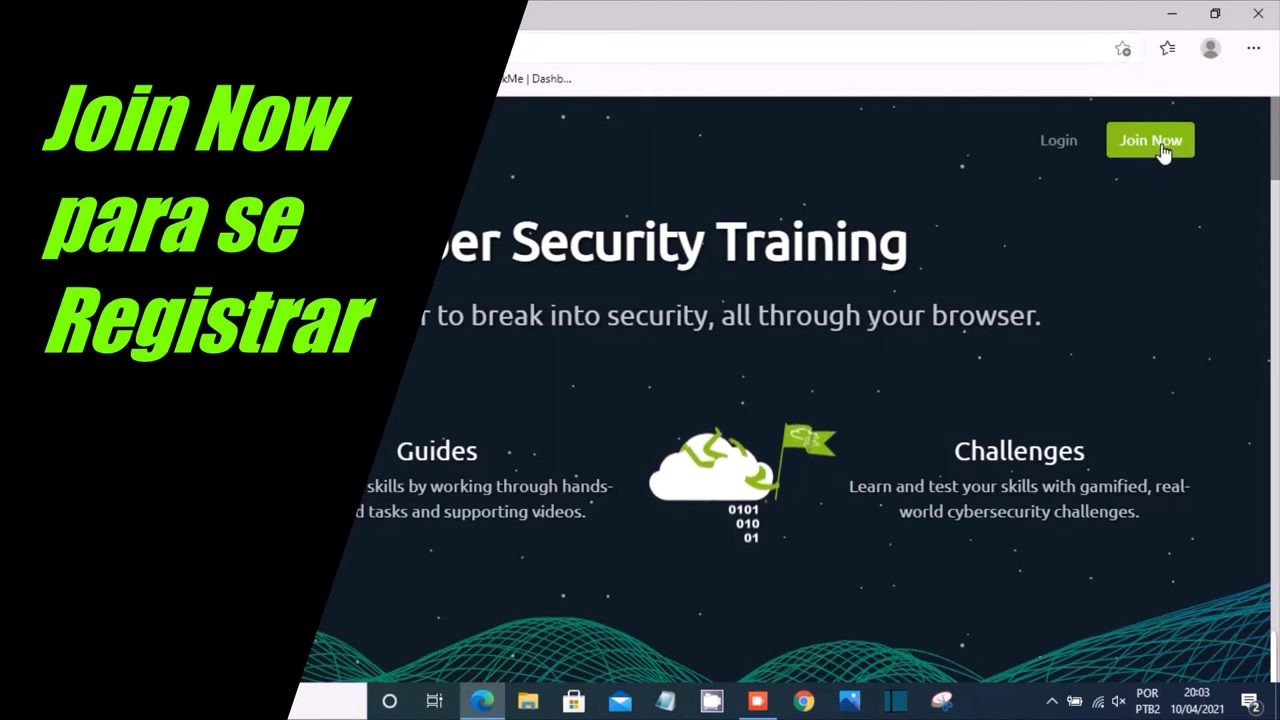
click(1155, 148)
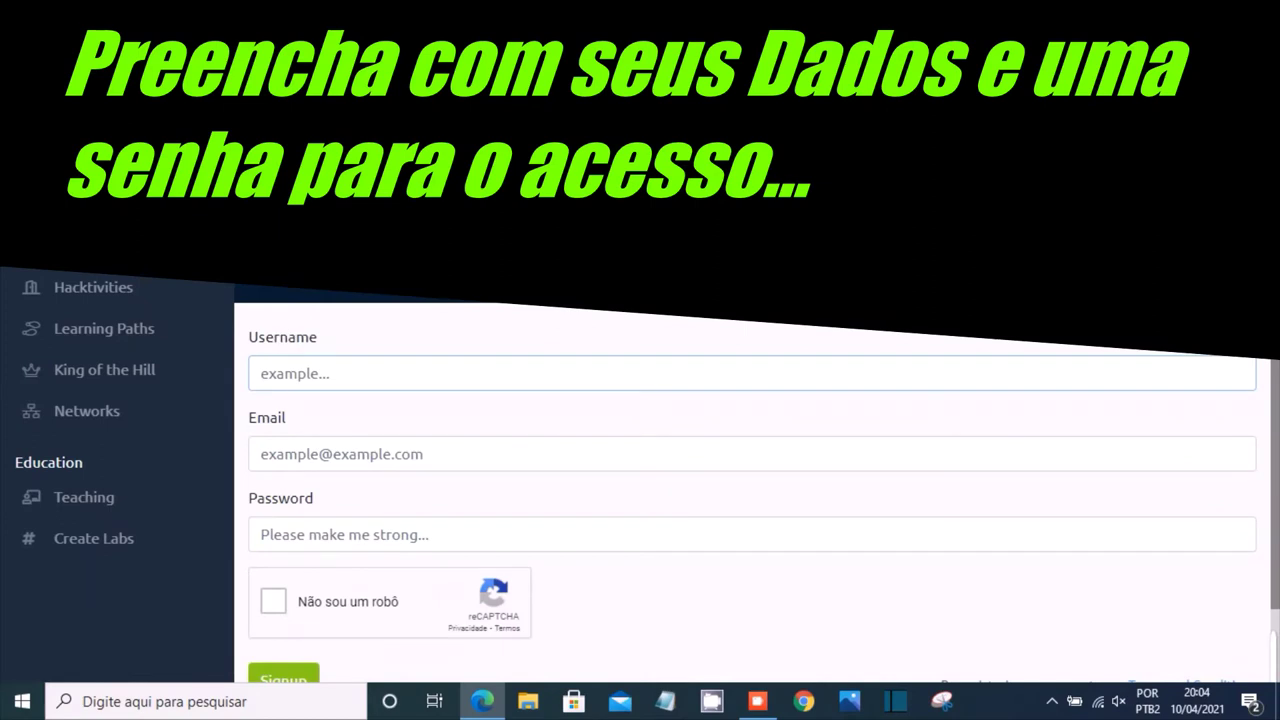
drag(251, 342, 333, 348)
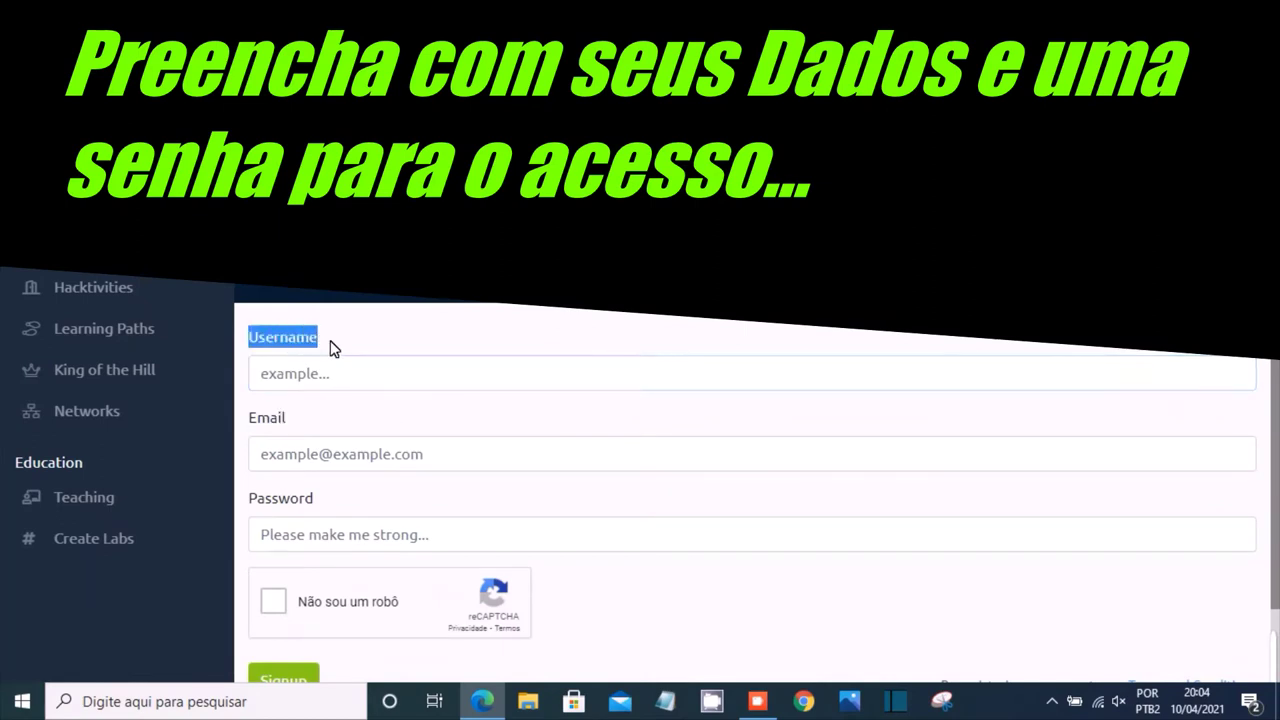
drag(252, 421, 297, 434)
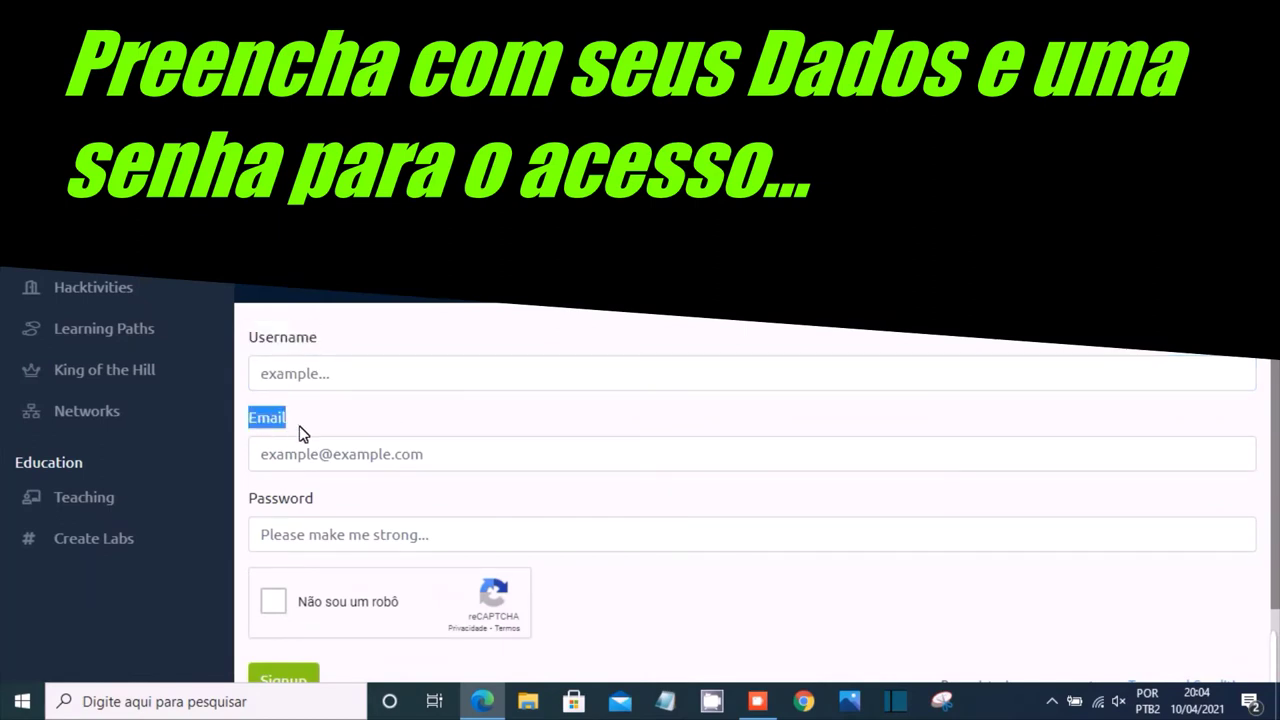
drag(251, 497, 337, 515)
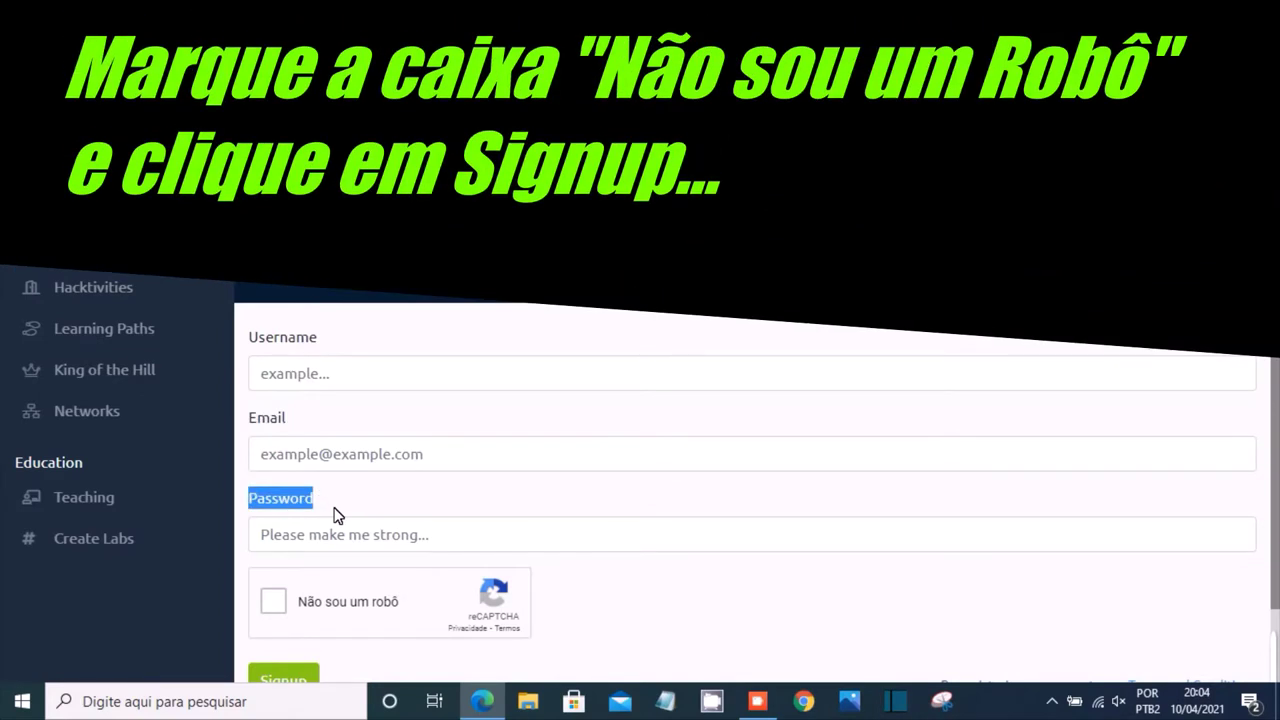
scroll(393, 500, down, 1)
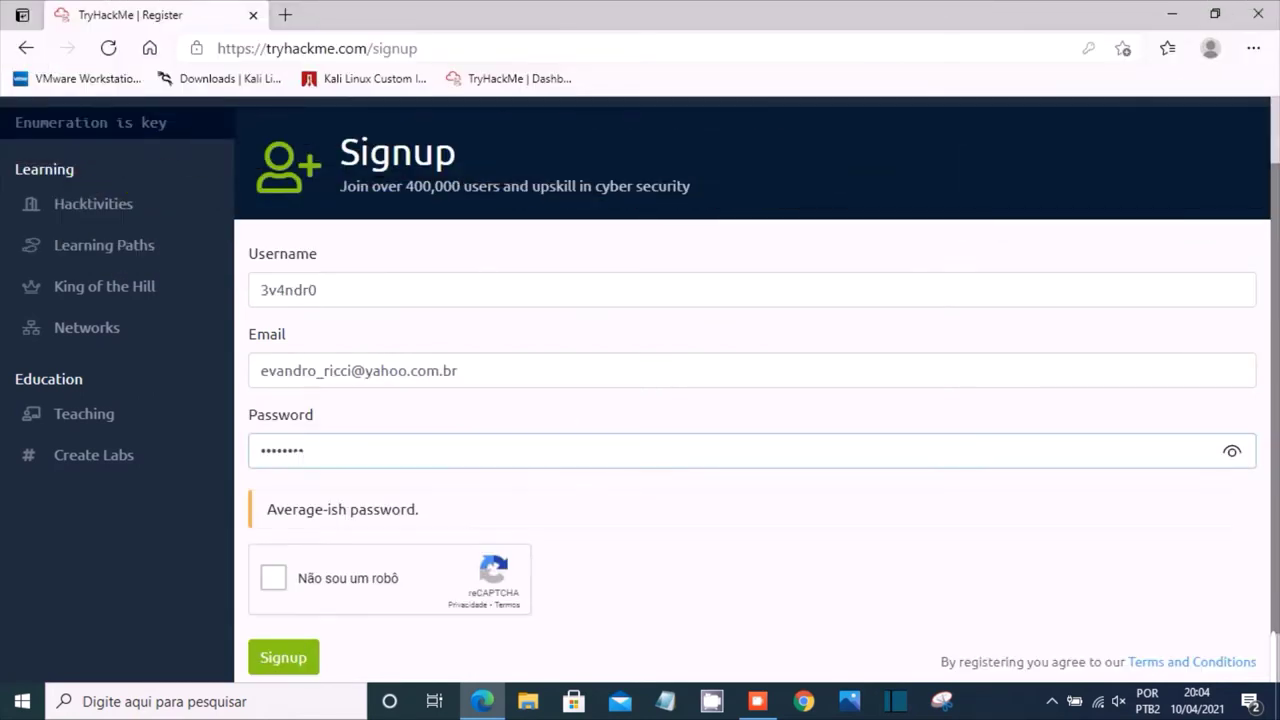
click(284, 583)
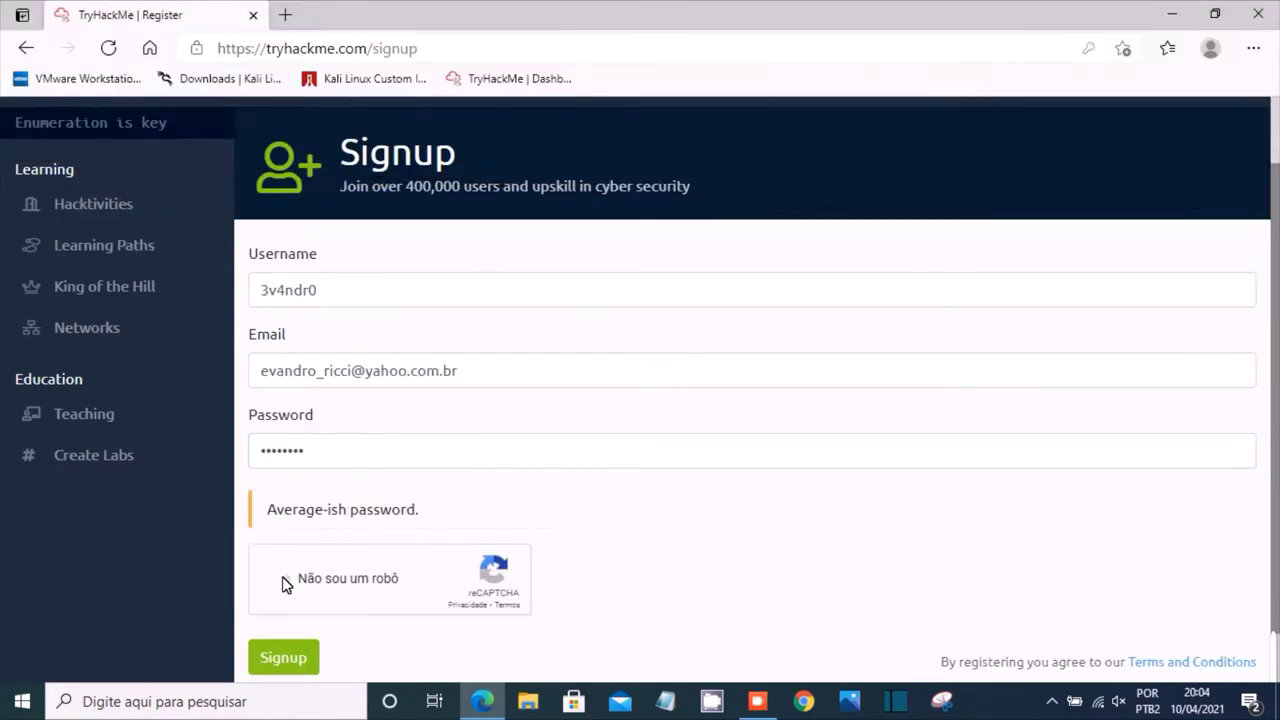
click(288, 661)
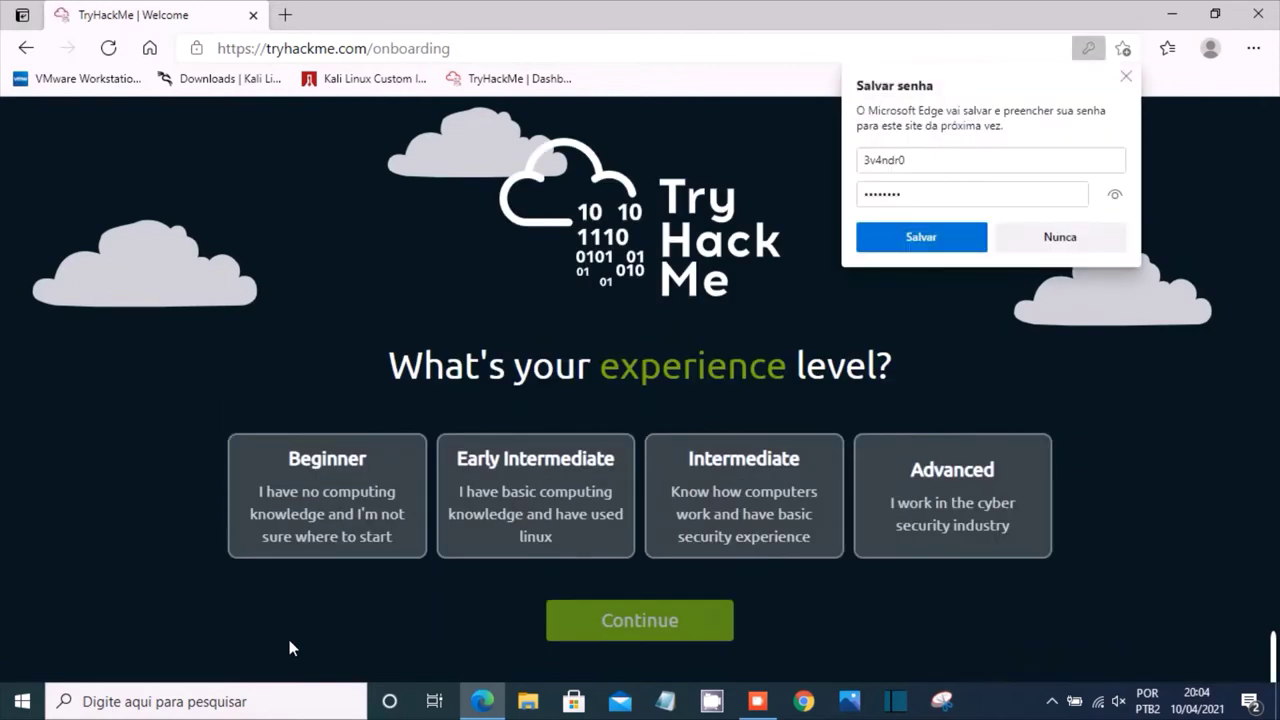
- Decline saving the password and answer Beginner as the experience level
click(1076, 247)
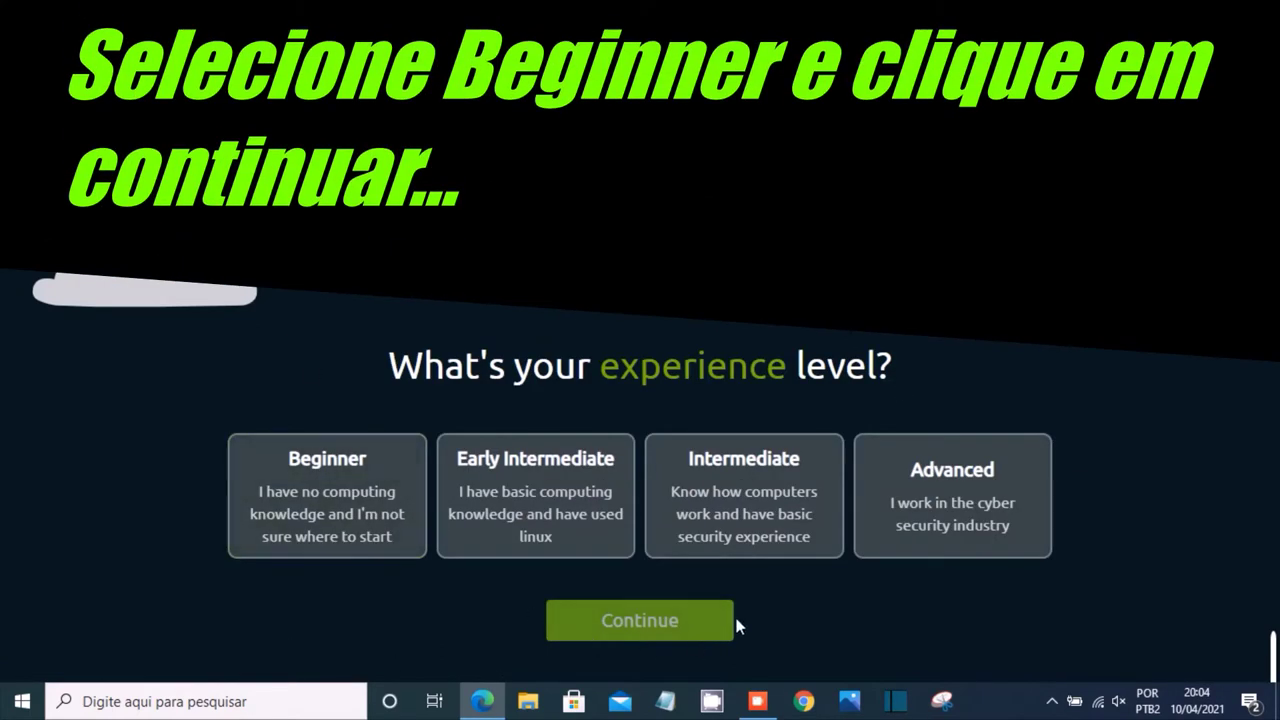
click(330, 527)
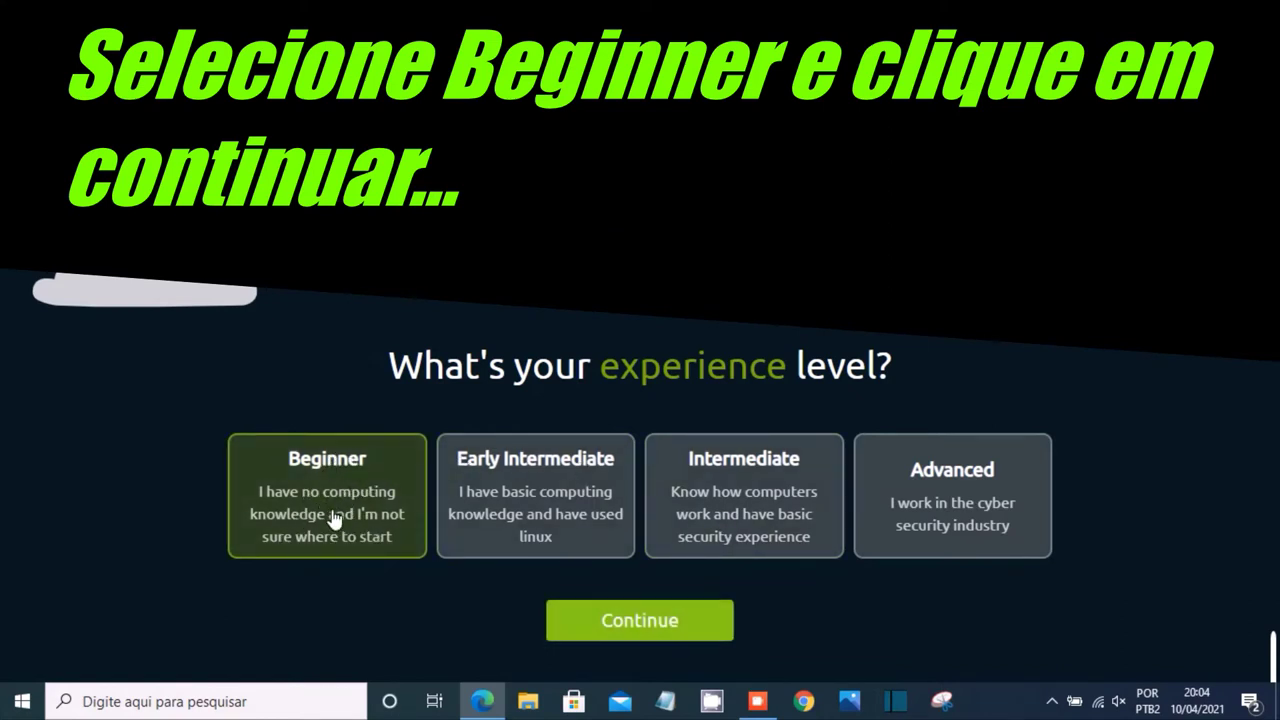
click(667, 628)
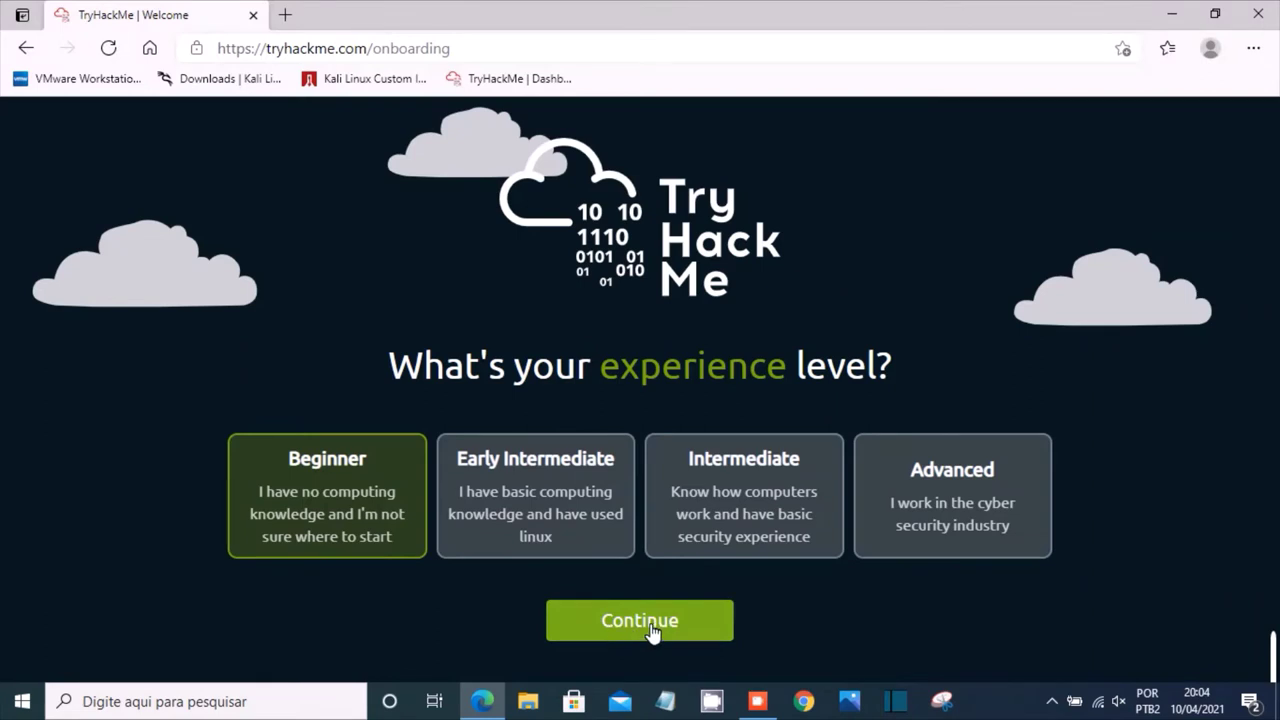
click(645, 623)
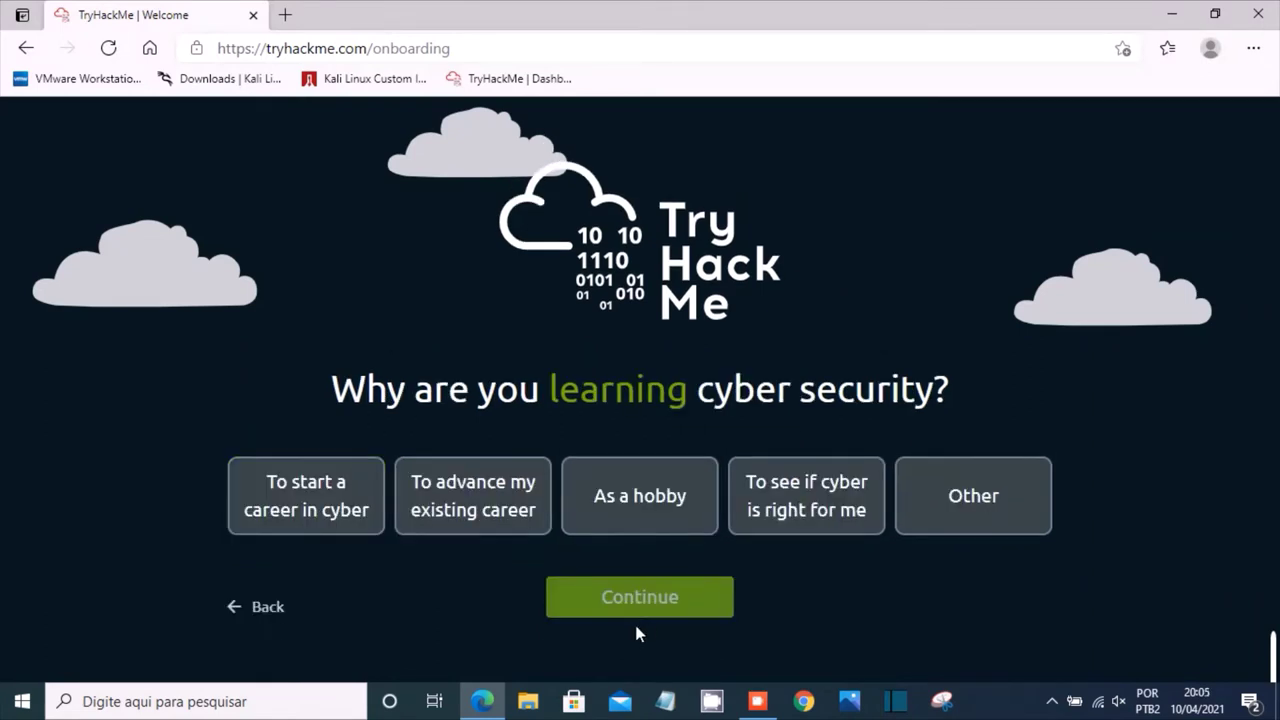
- Translate the page to Portuguese and submit 'starting a career in cybersecurity' as the learning reason
right_click(1079, 378)
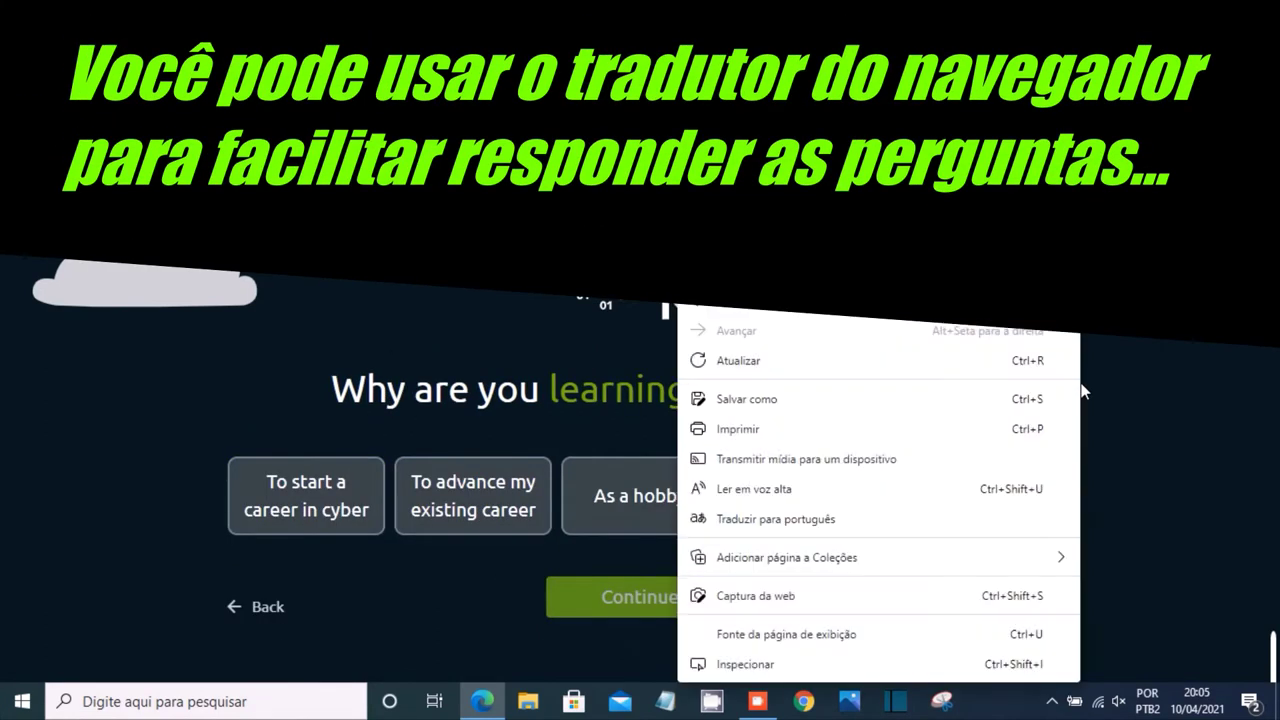
click(803, 524)
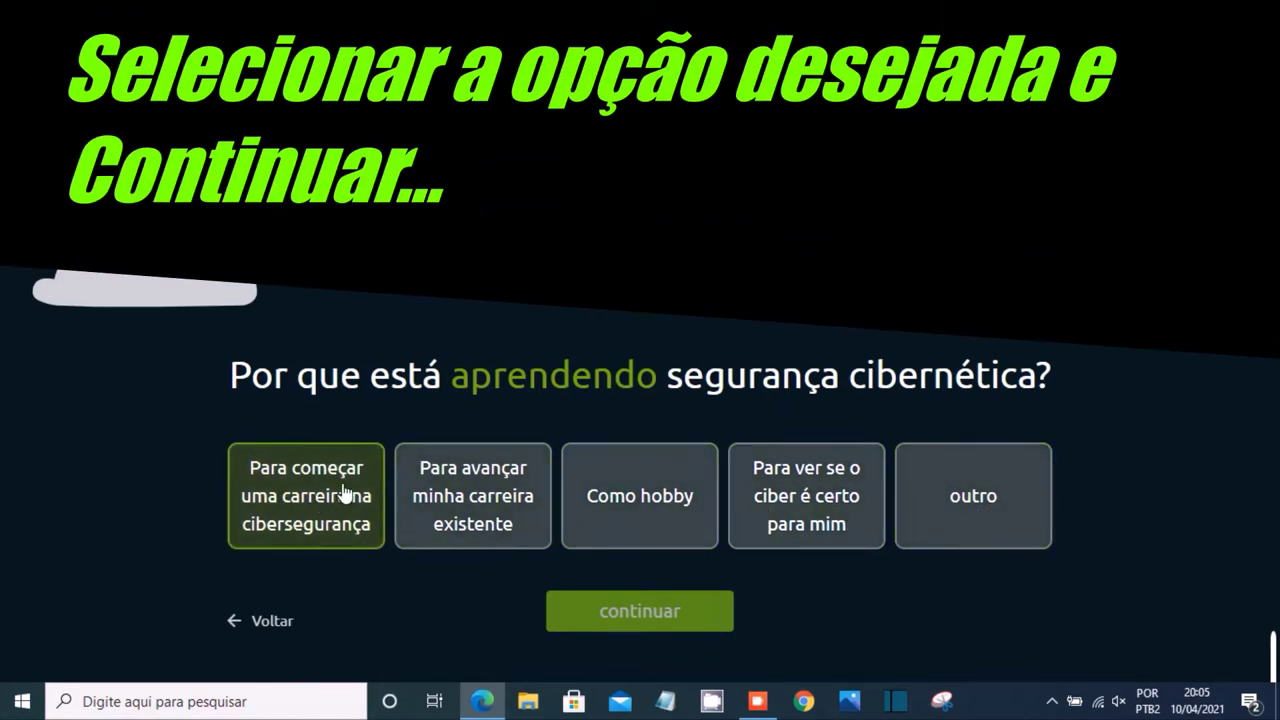
click(343, 523)
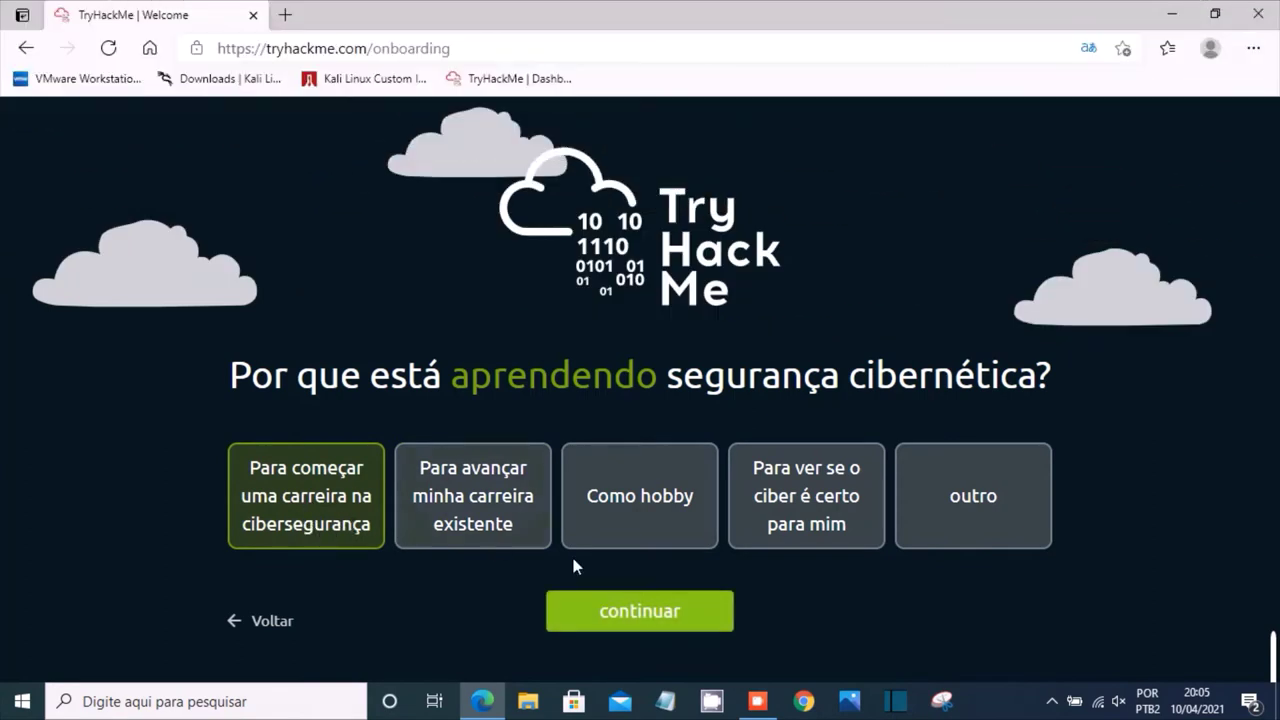
click(636, 615)
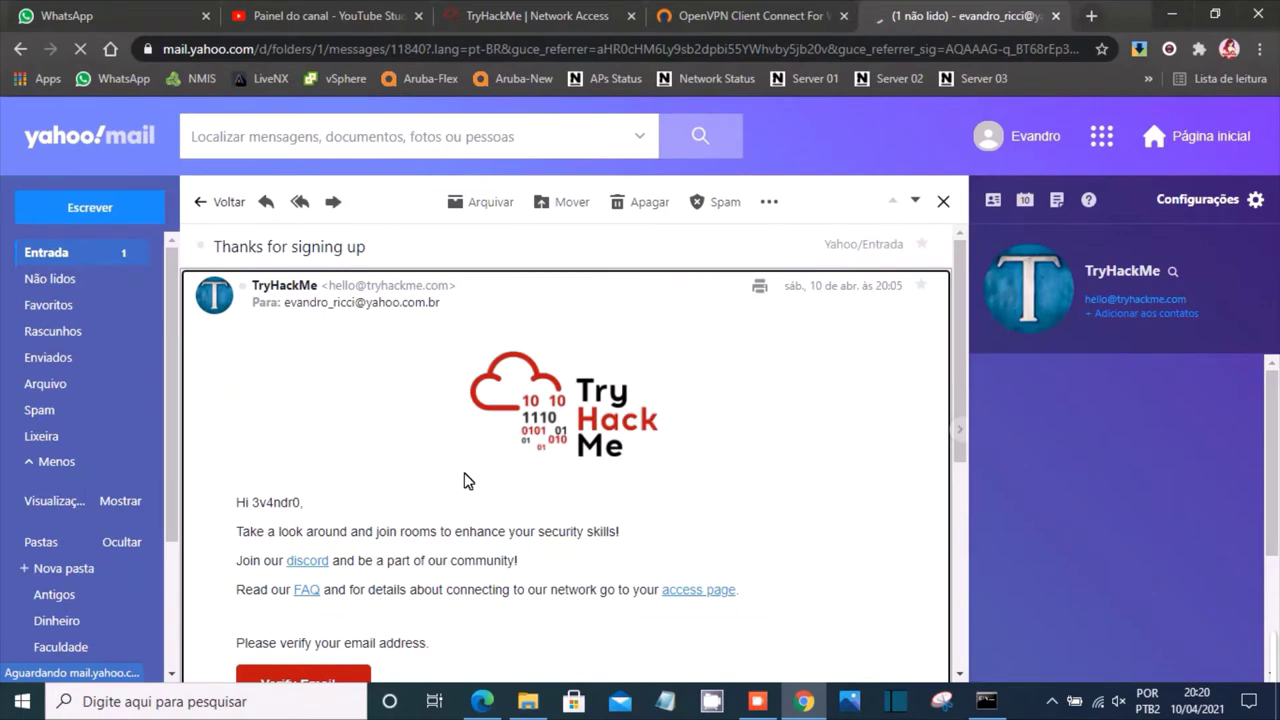
- Follow the Verify Email button in the TryHackMe 'Thanks for signing up' message
scroll(683, 454, down, 2)
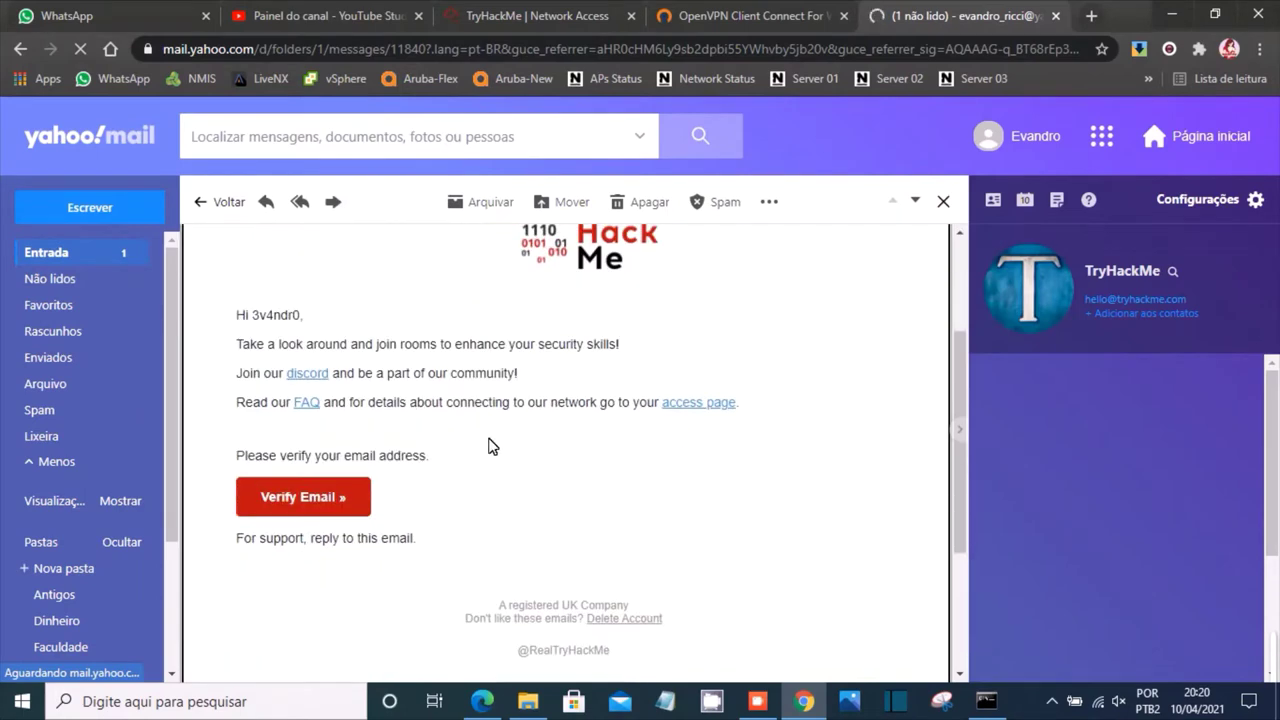
click(318, 500)
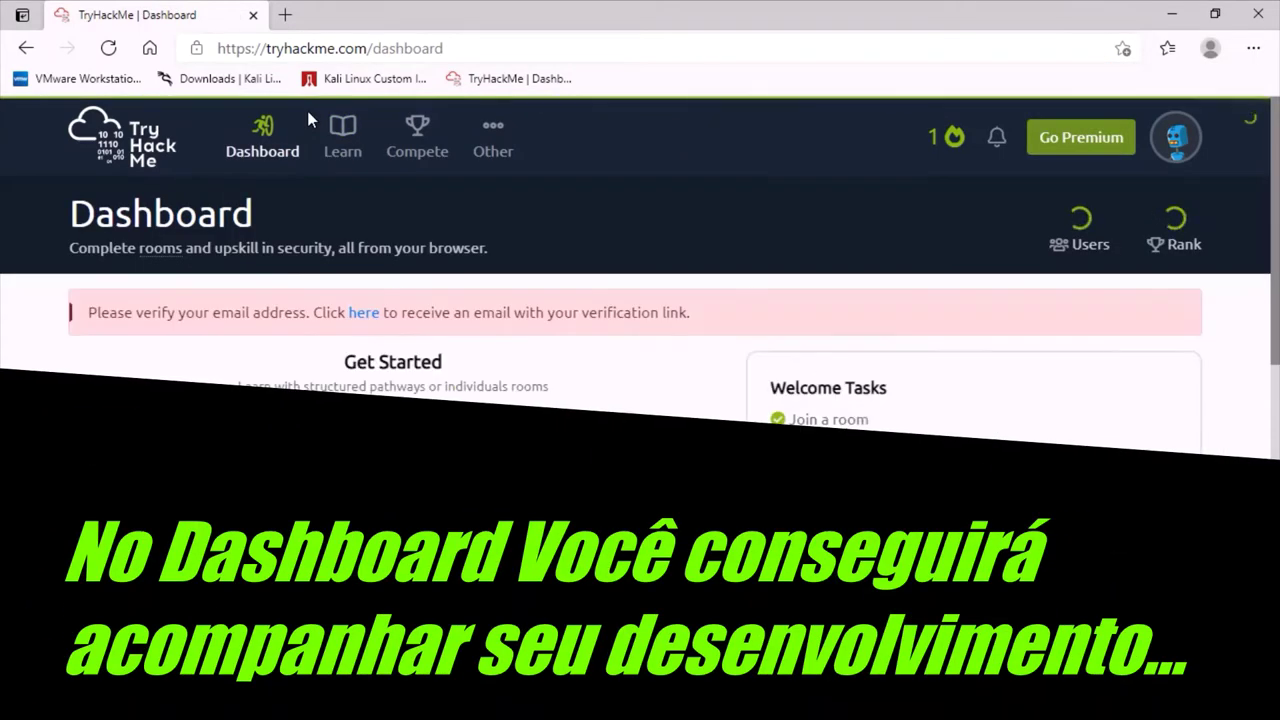
- Browse the Learn section's Learning Paths, such as Cyber Defense and Complete Beginner
scroll(593, 266, down, 1)
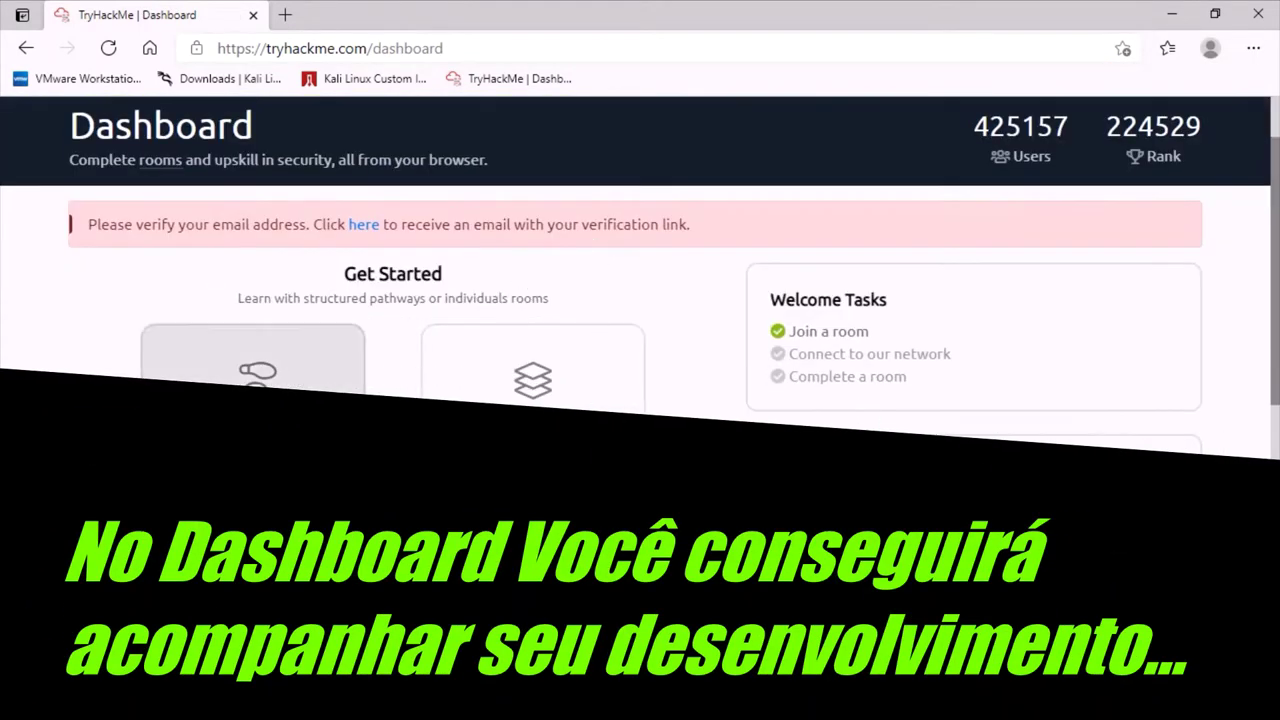
scroll(1095, 465, down, 2)
scroll(1095, 465, down, 2)
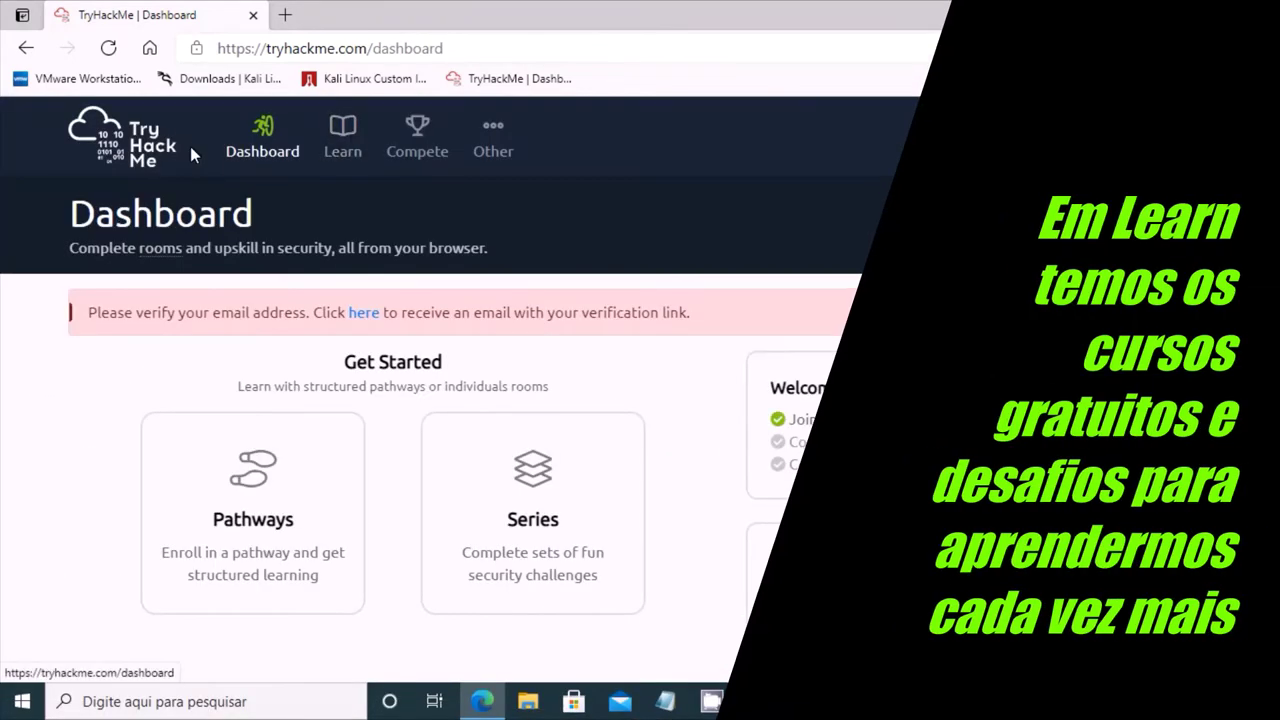
click(371, 142)
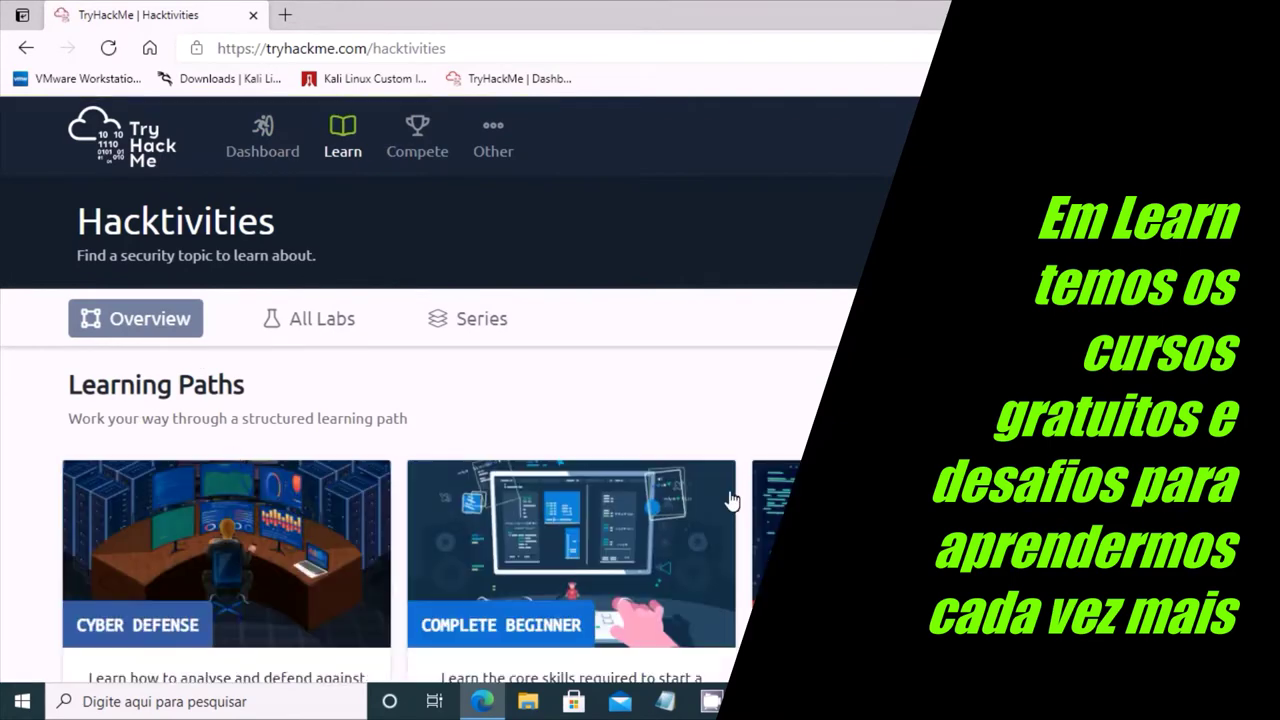
scroll(309, 283, down, 2)
scroll(740, 400, down, 1)
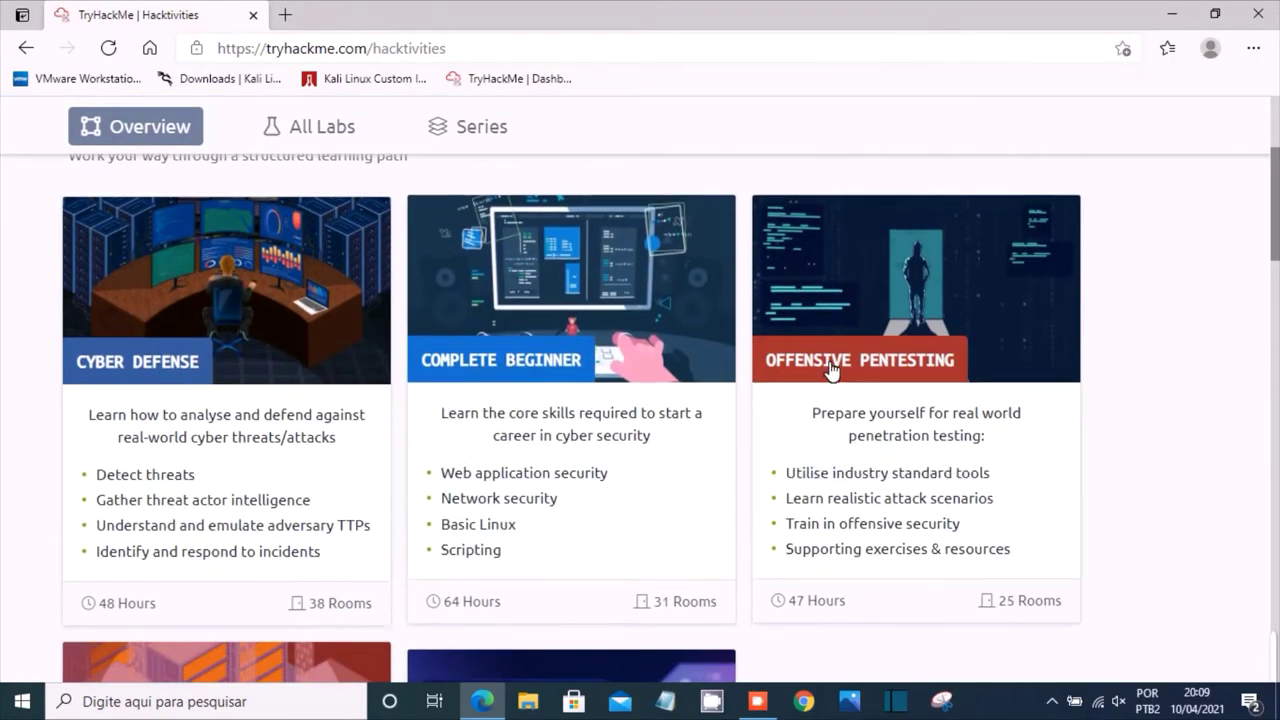
scroll(1094, 414, down, 1)
scroll(1094, 414, down, 2)
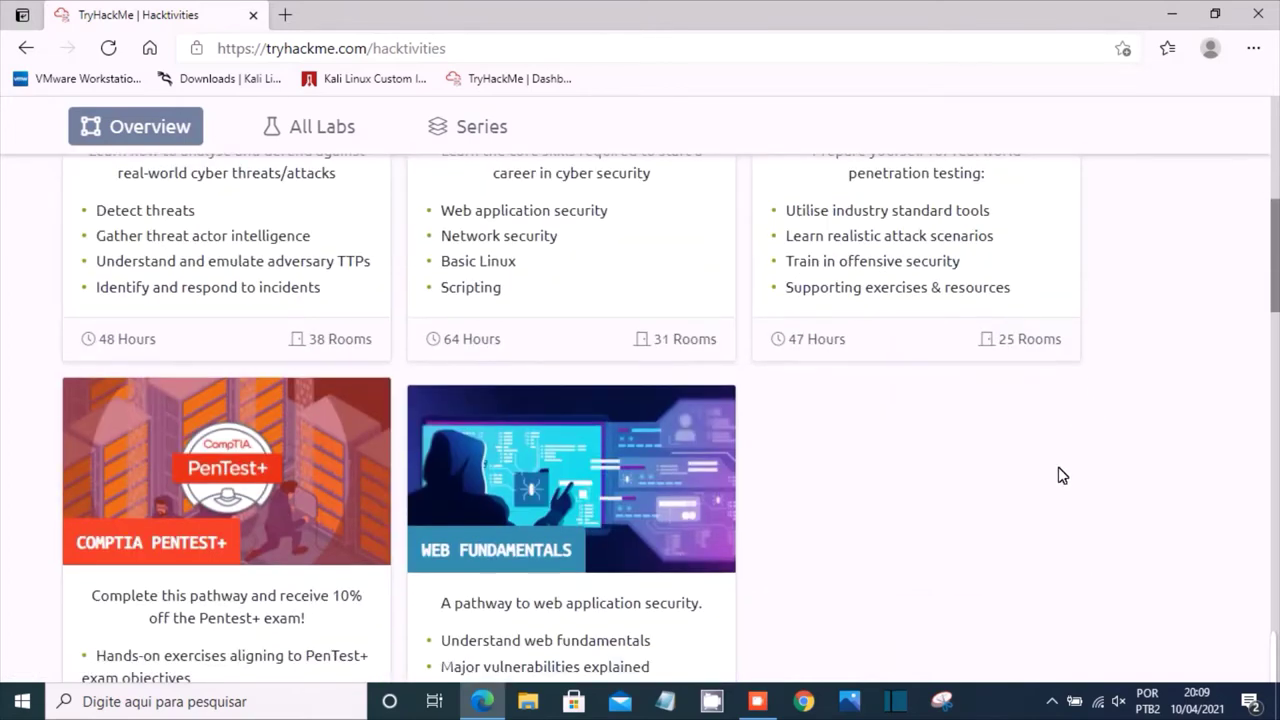
scroll(1062, 475, down, 2)
scroll(1062, 475, up, 8)
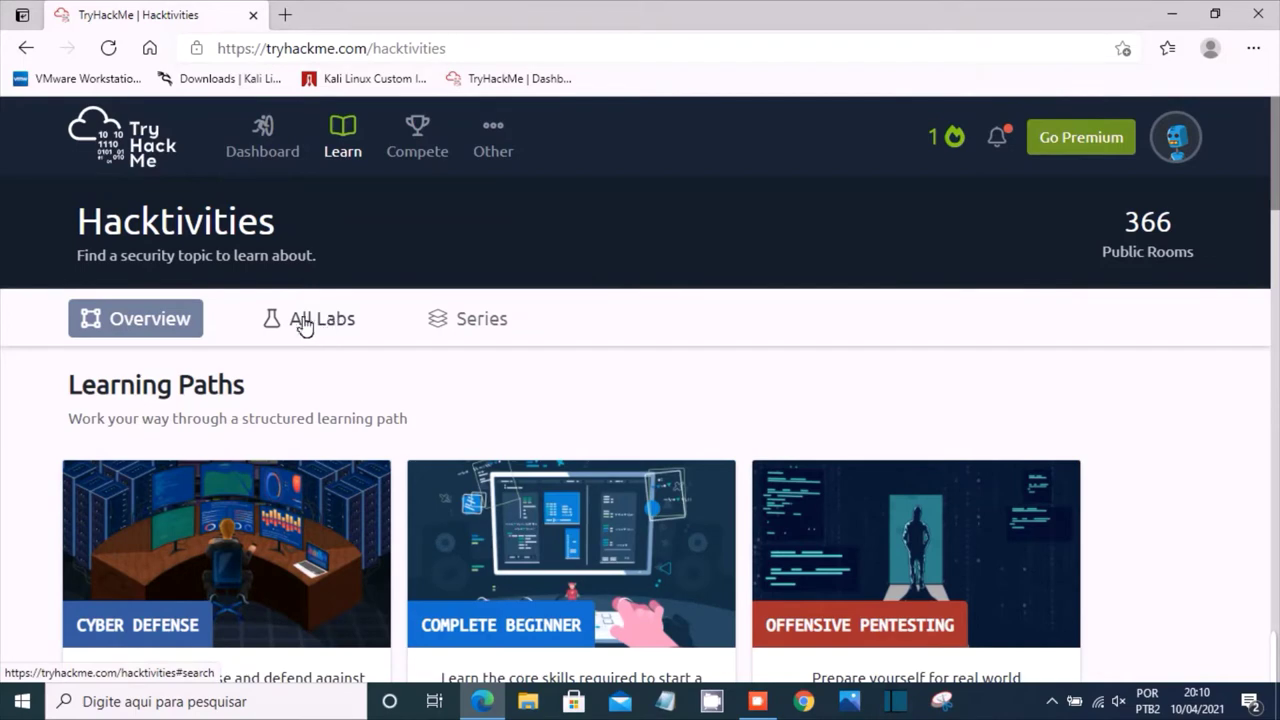
- Filter All Labs to Easy Challenges (CTF) and open the Simple CTF room
click(338, 320)
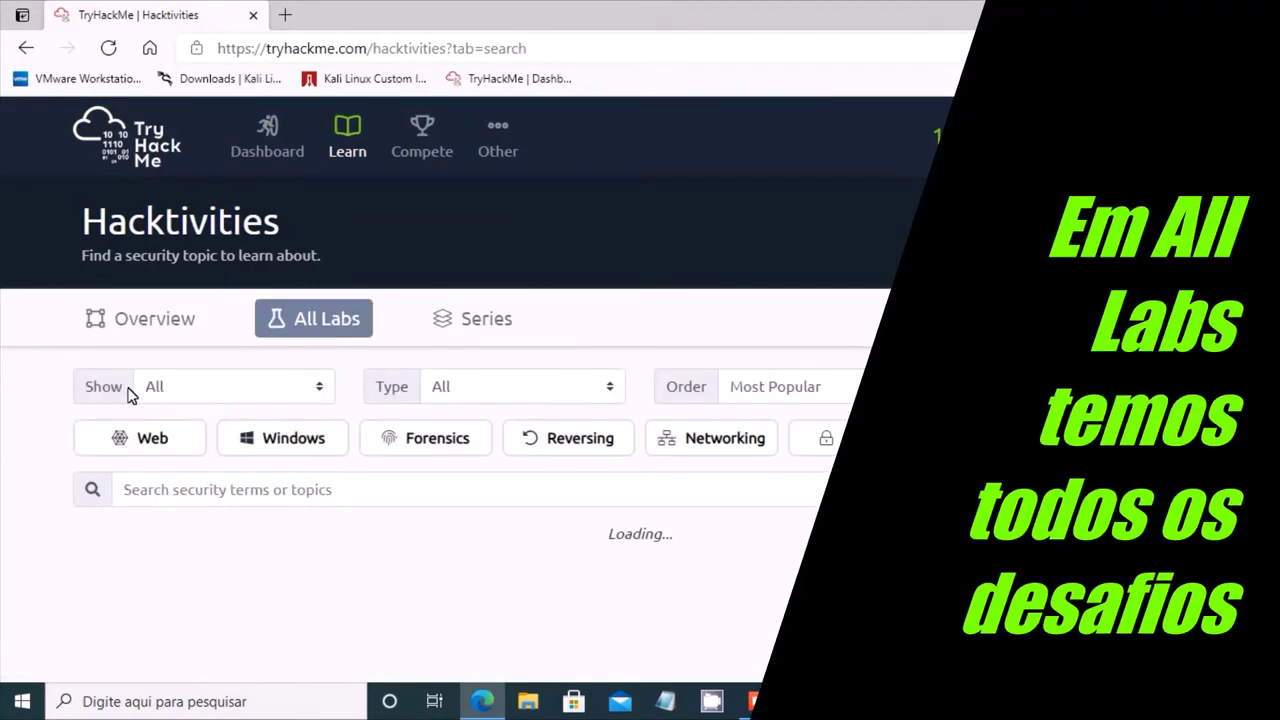
click(612, 388)
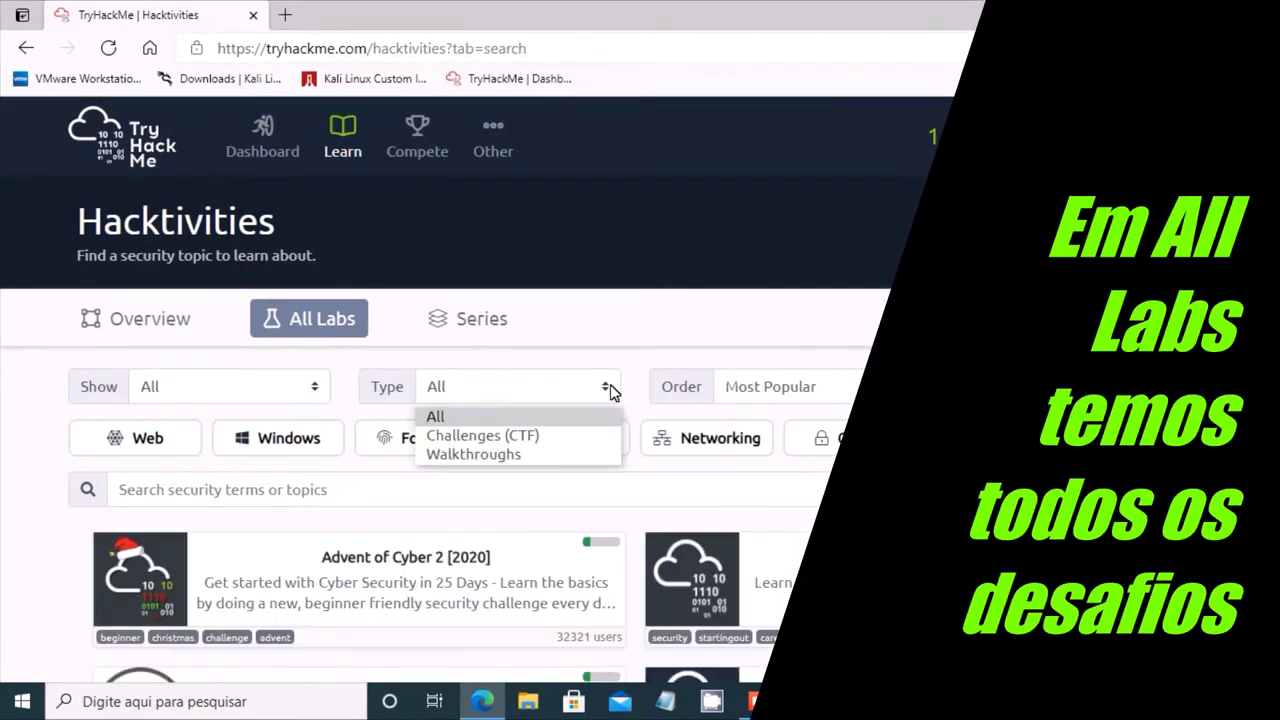
click(505, 438)
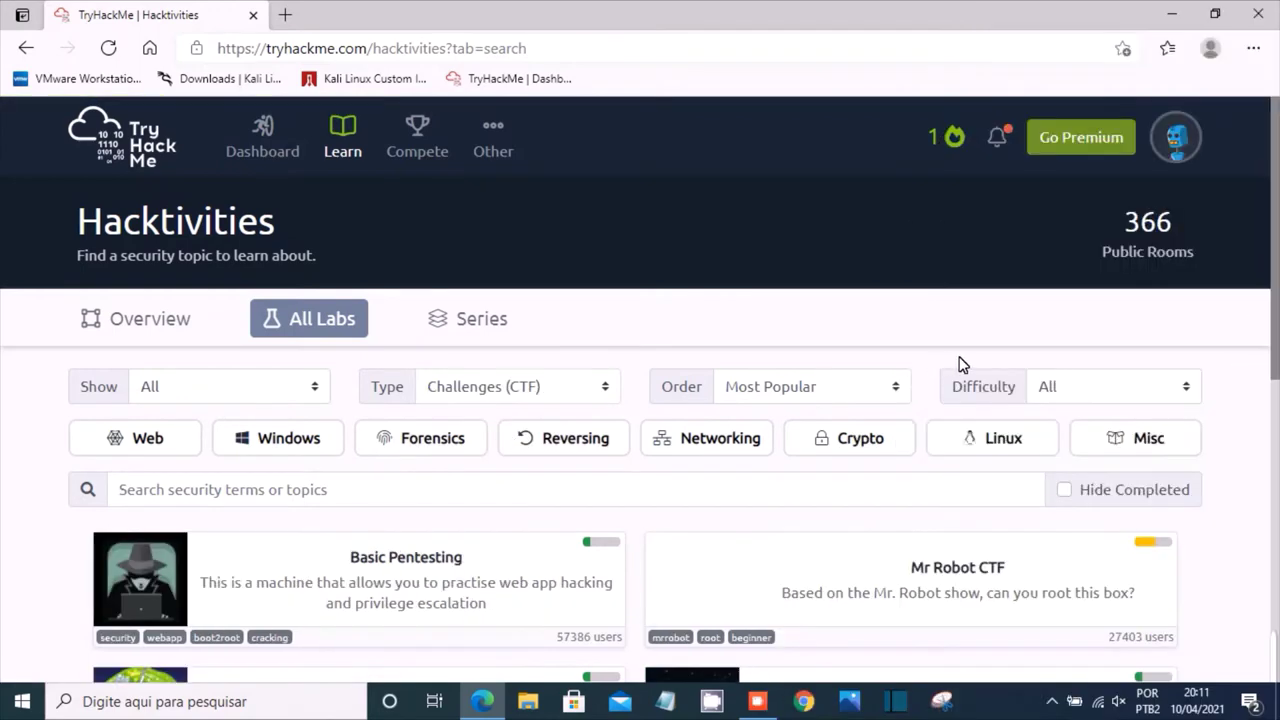
click(1131, 382)
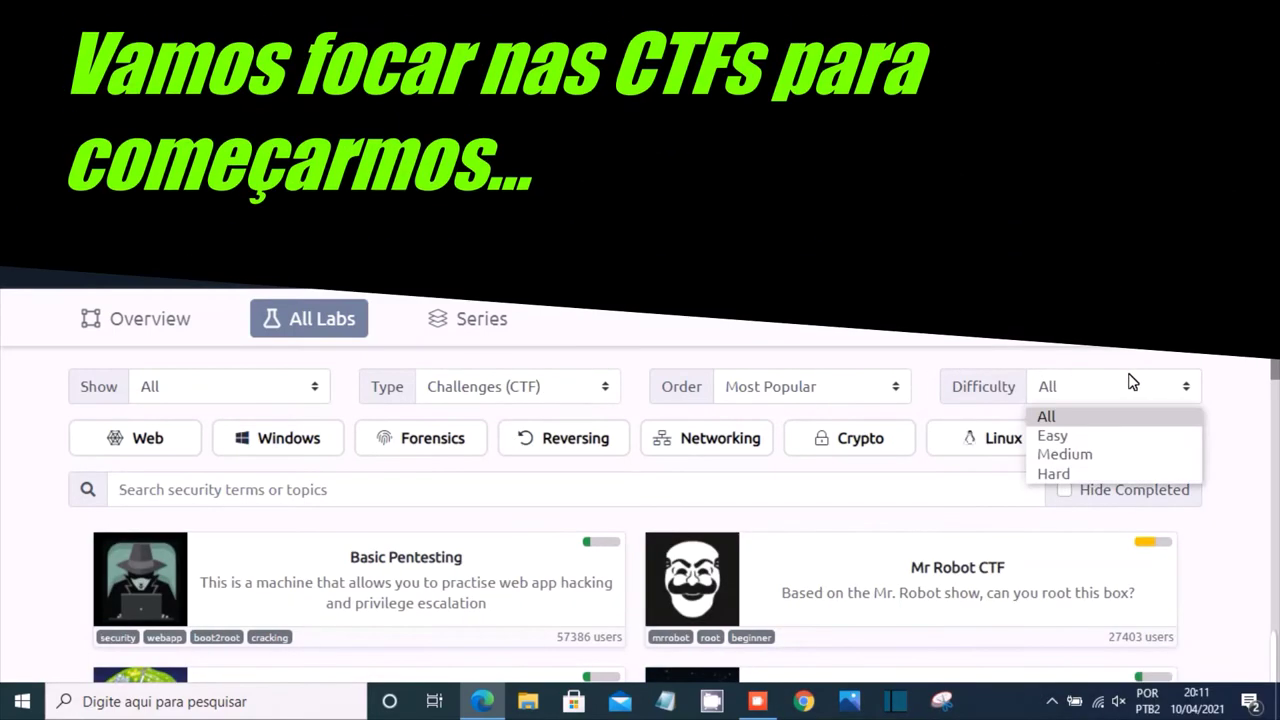
click(1056, 436)
scroll(566, 323, down, 3)
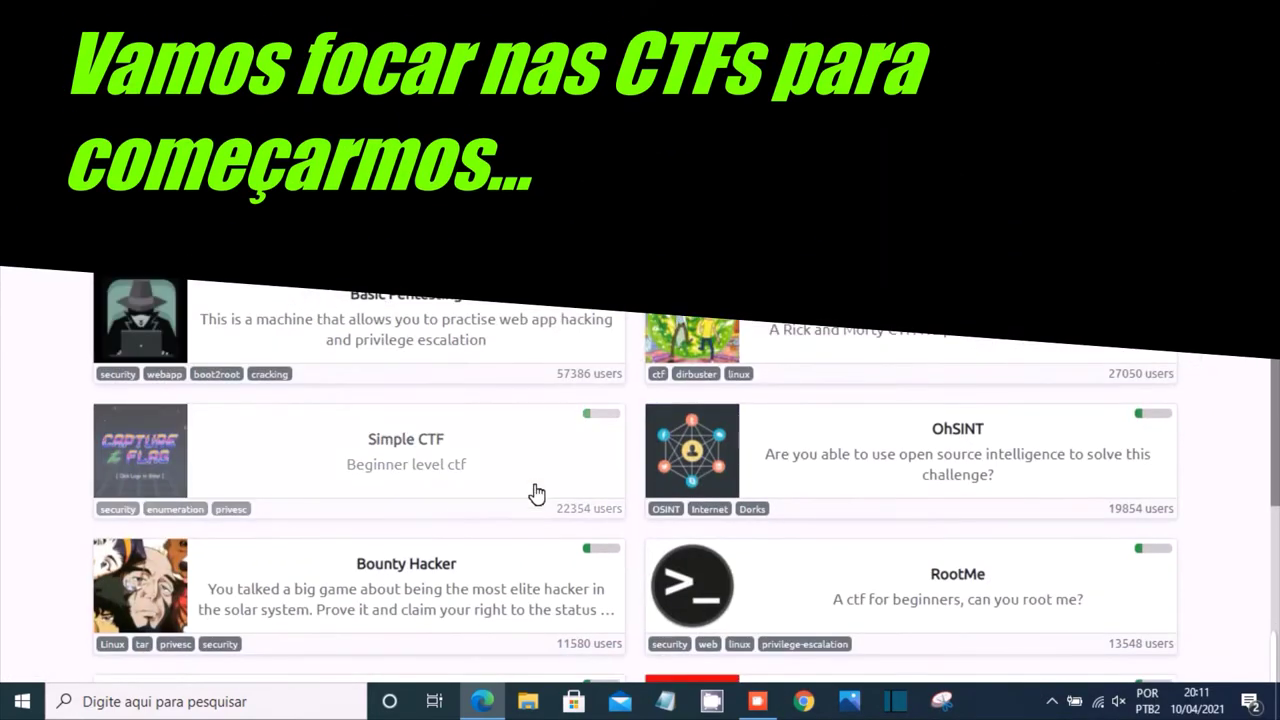
click(399, 448)
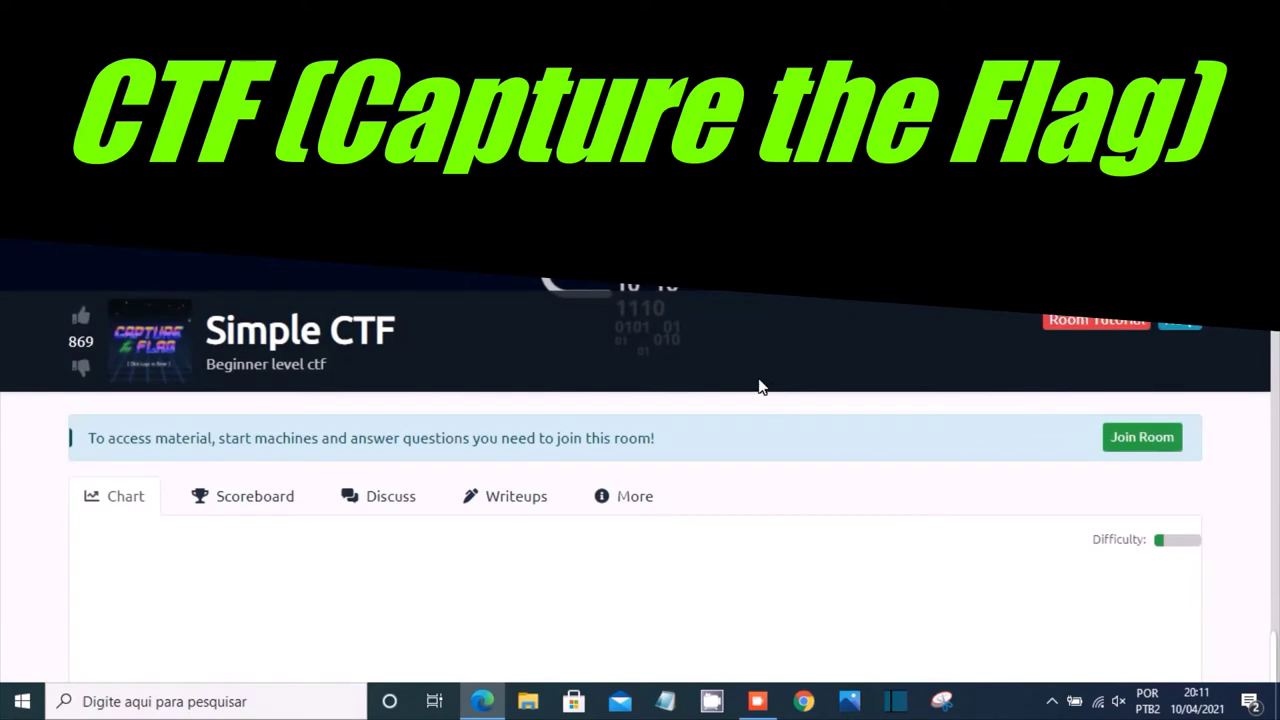
- Complete the Simple CTF room tutorial, then start the EasyCTF machine from Task 1
scroll(722, 382, down, 1)
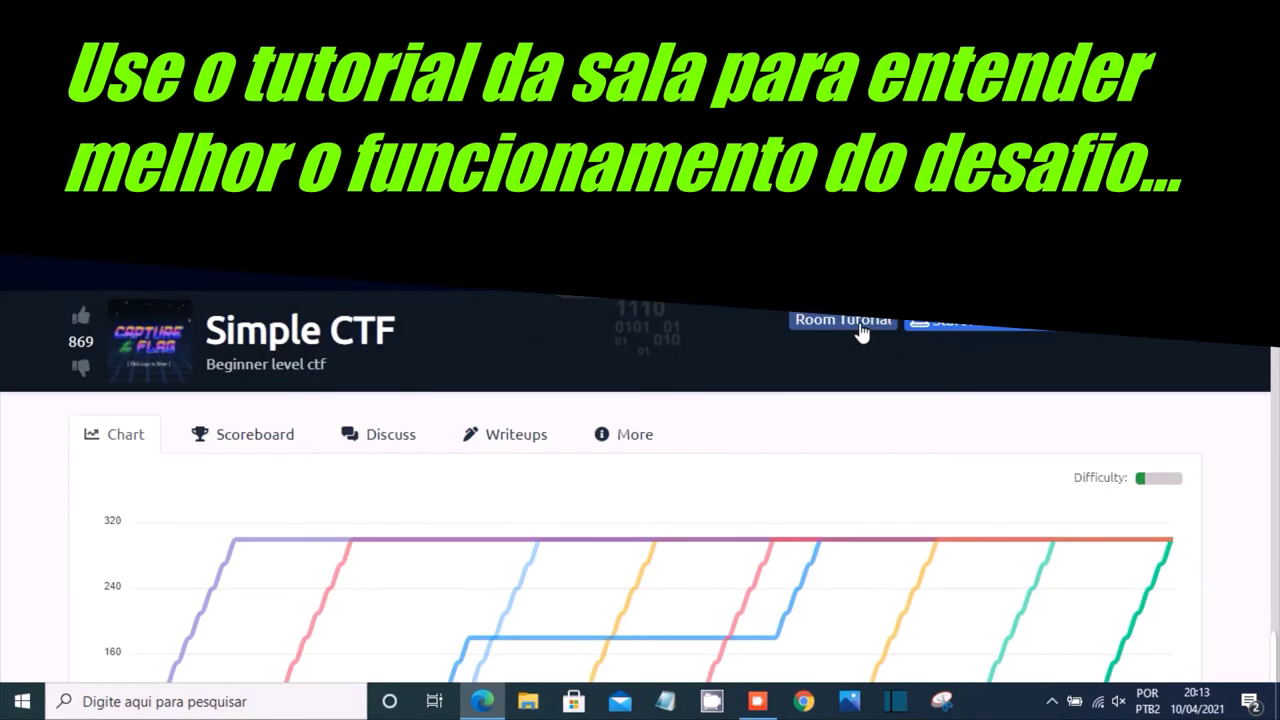
click(858, 326)
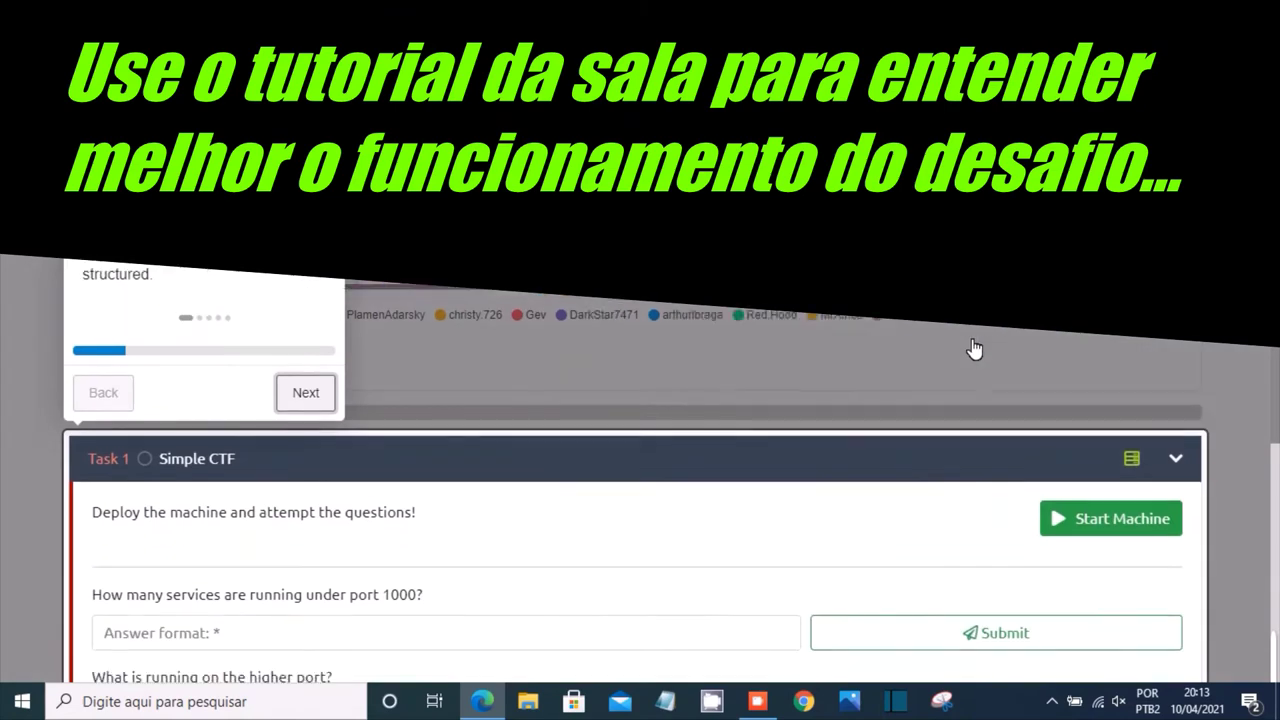
click(328, 392)
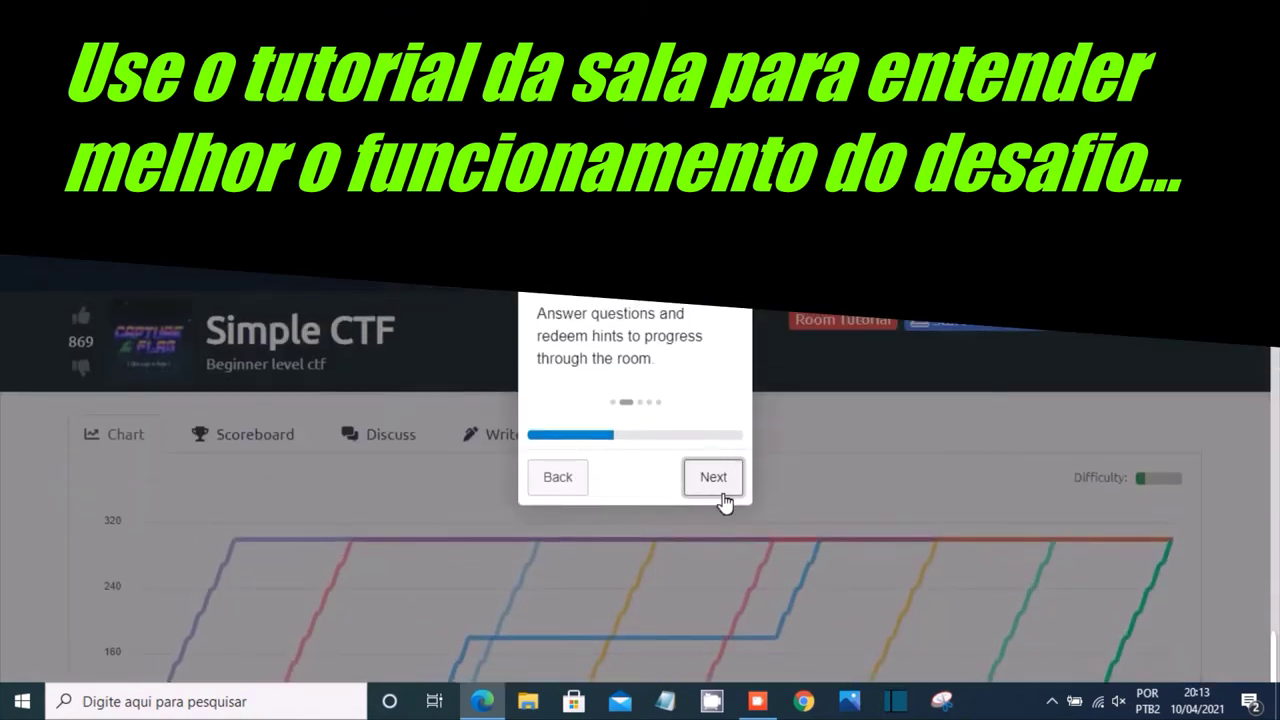
click(722, 490)
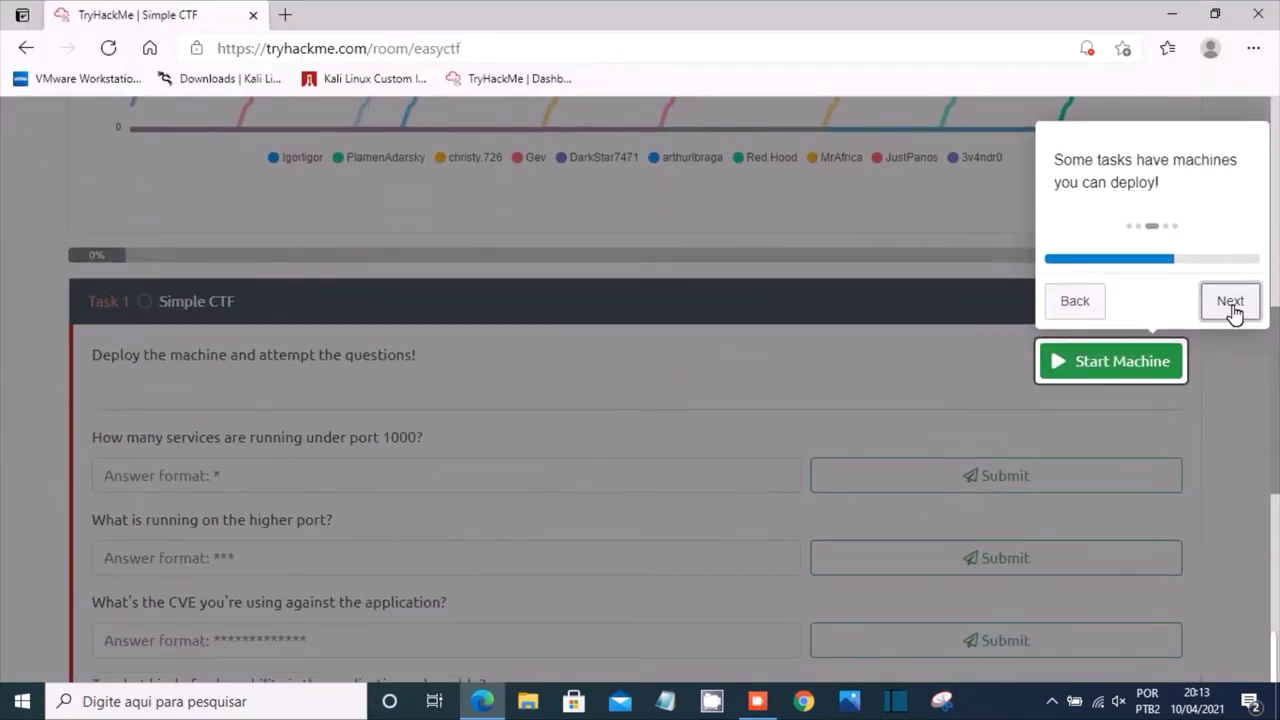
click(1231, 306)
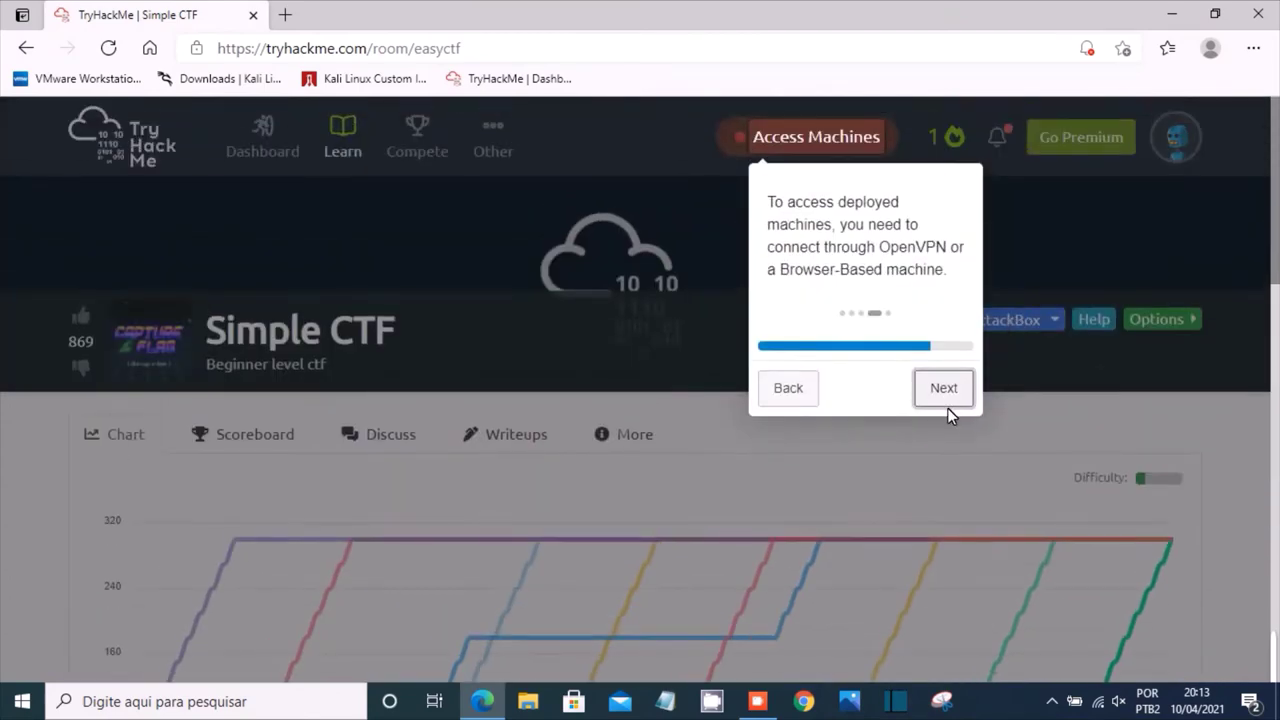
click(948, 395)
click(1095, 550)
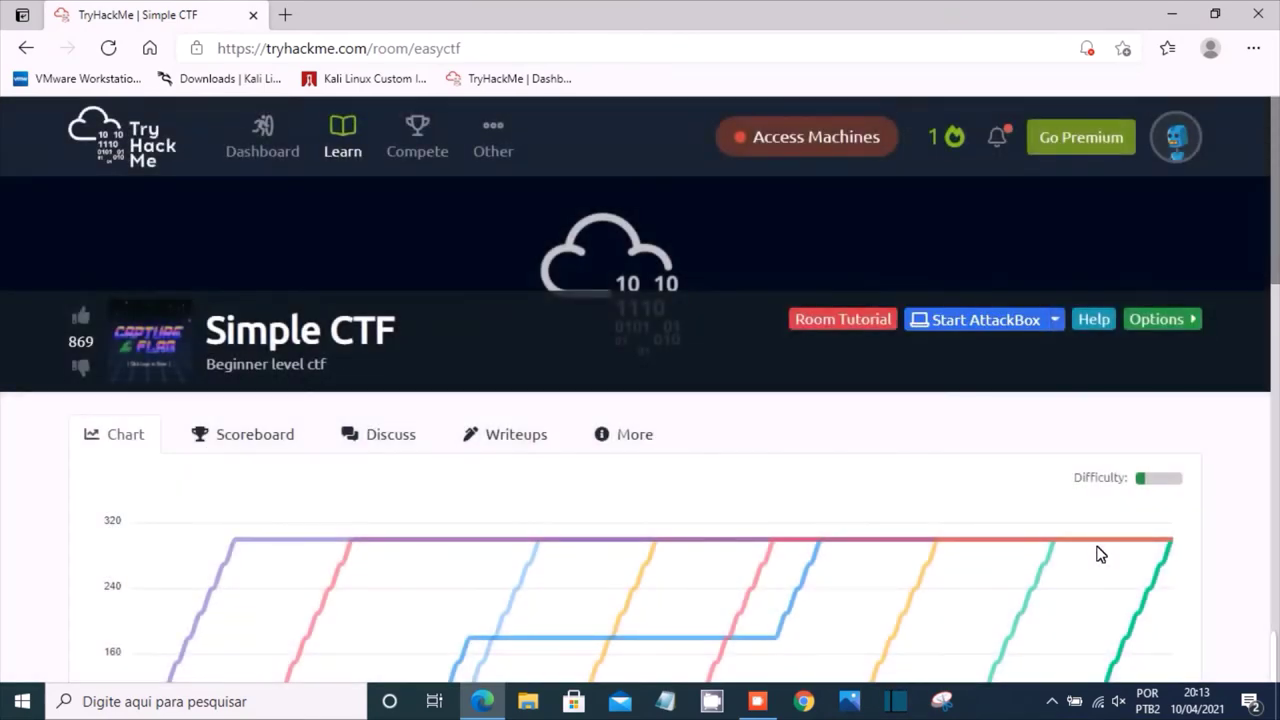
scroll(1214, 465, down, 5)
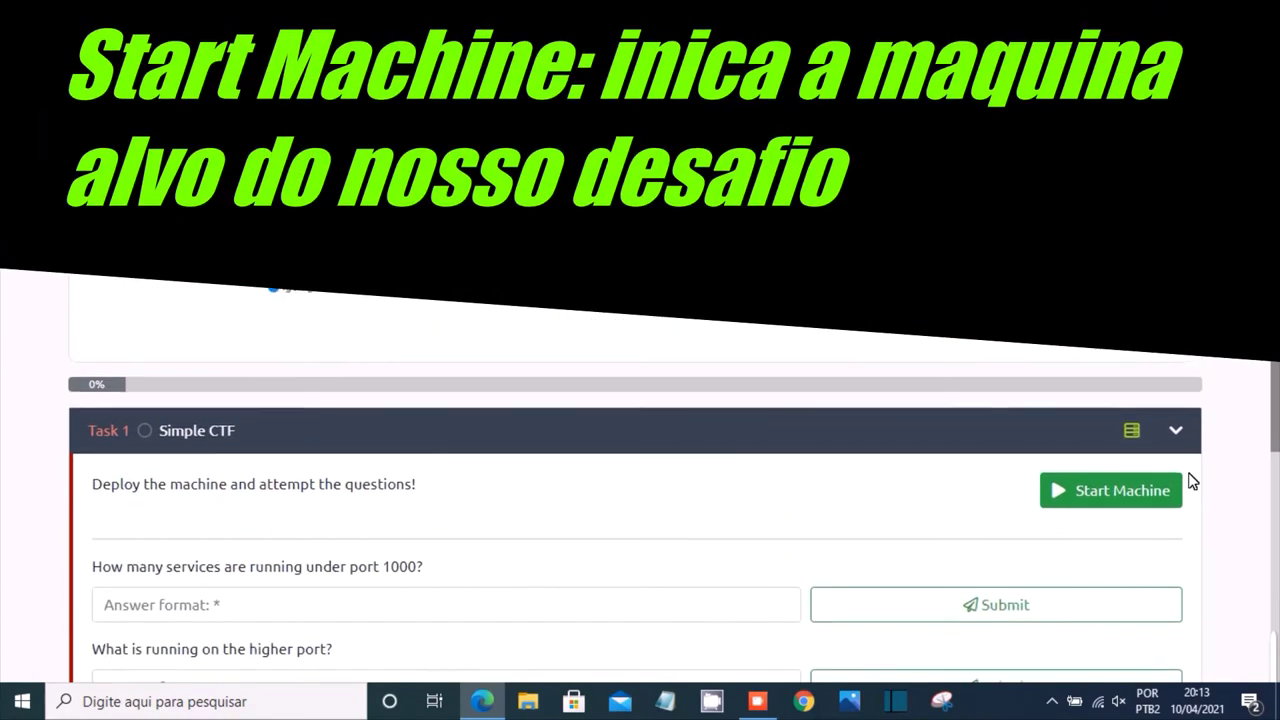
click(1118, 500)
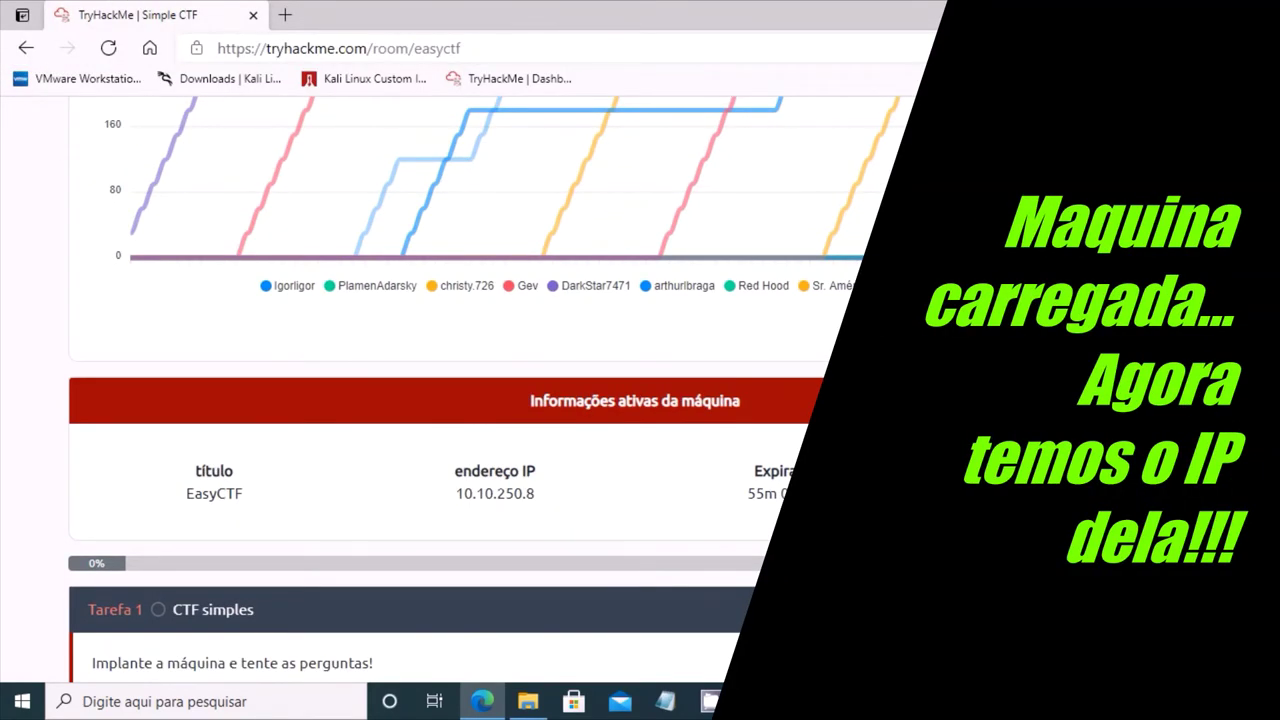
- Copy the EasyCTF machine's IP 10.10.250.8 to the clipboard, then bring up Windows search
drag(436, 495, 538, 510)
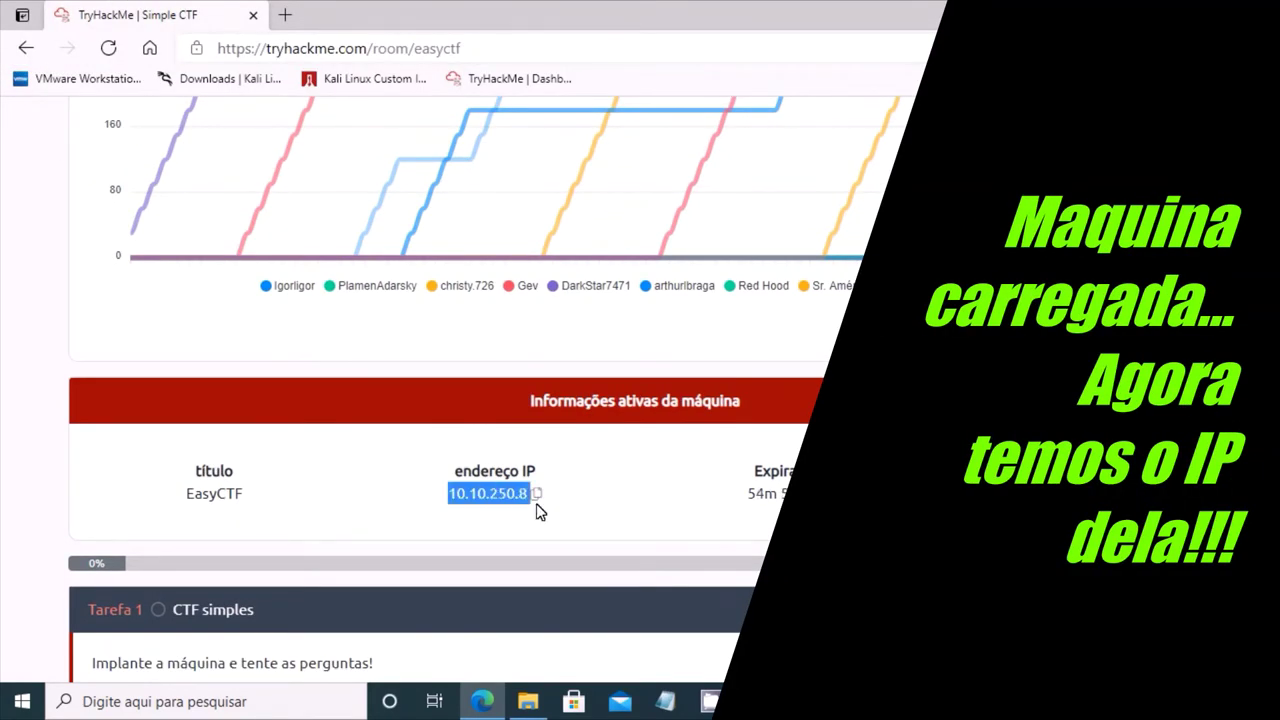
click(586, 494)
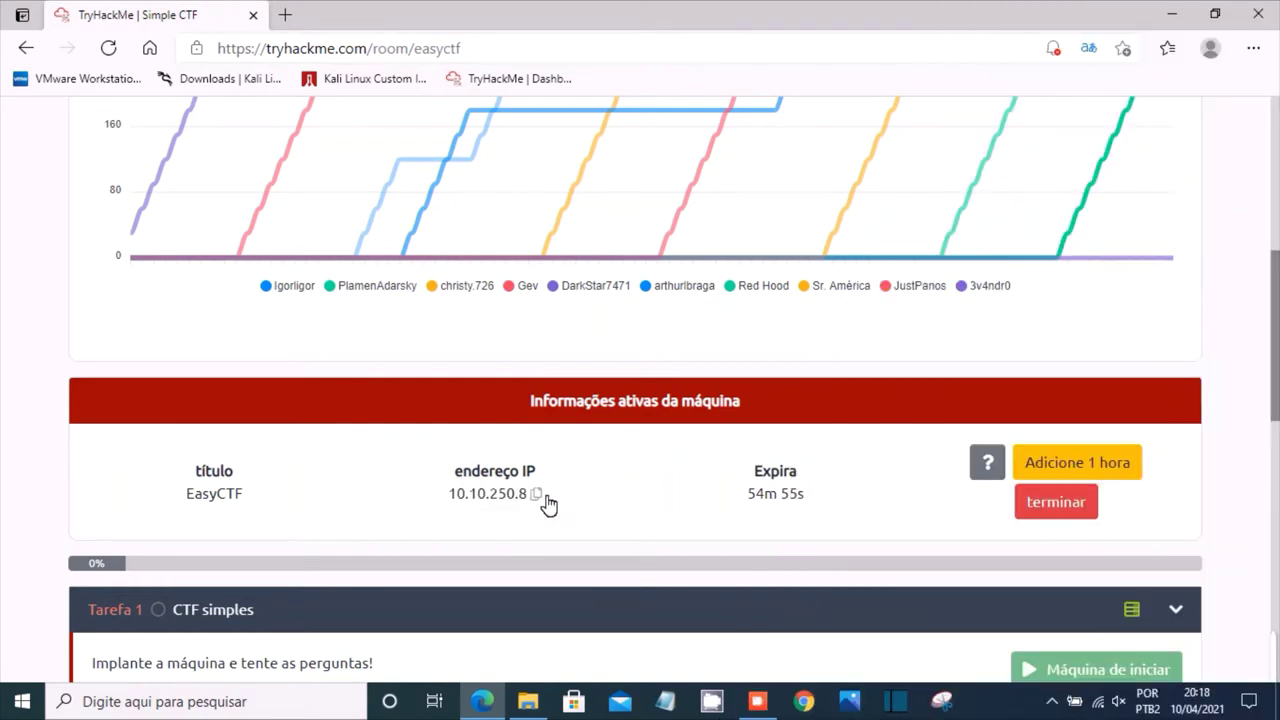
click(545, 497)
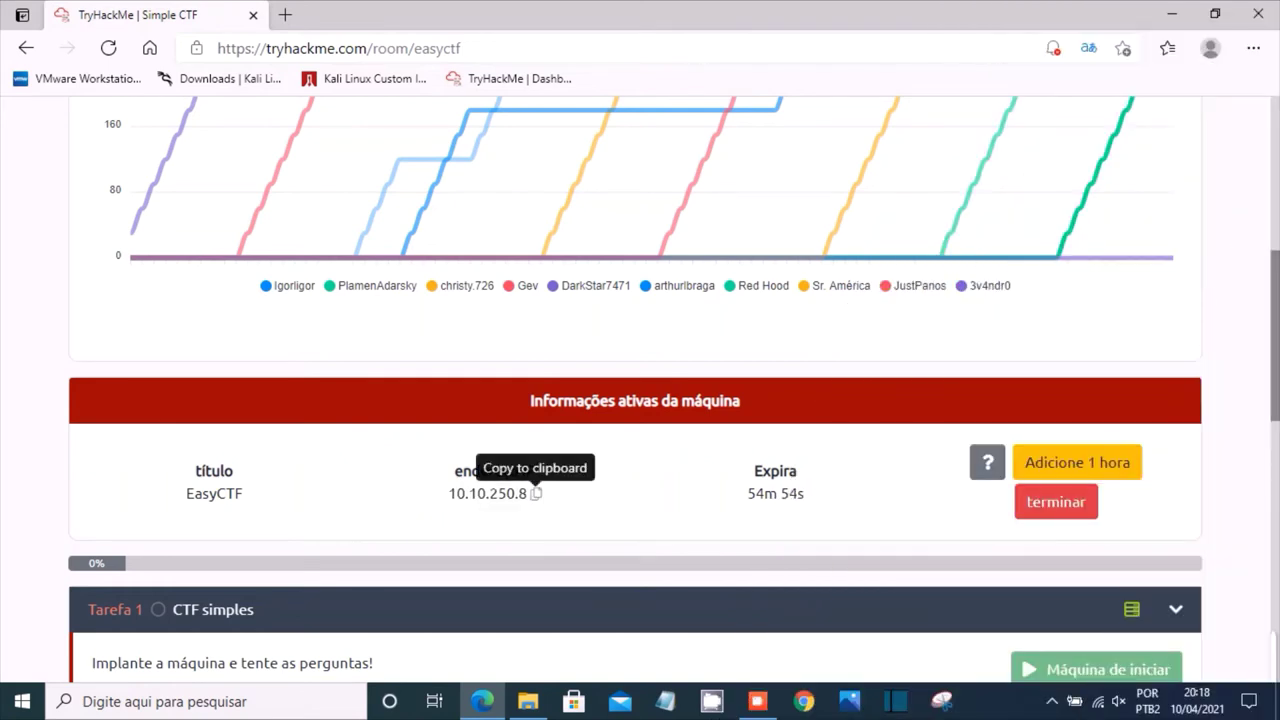
click(200, 701)
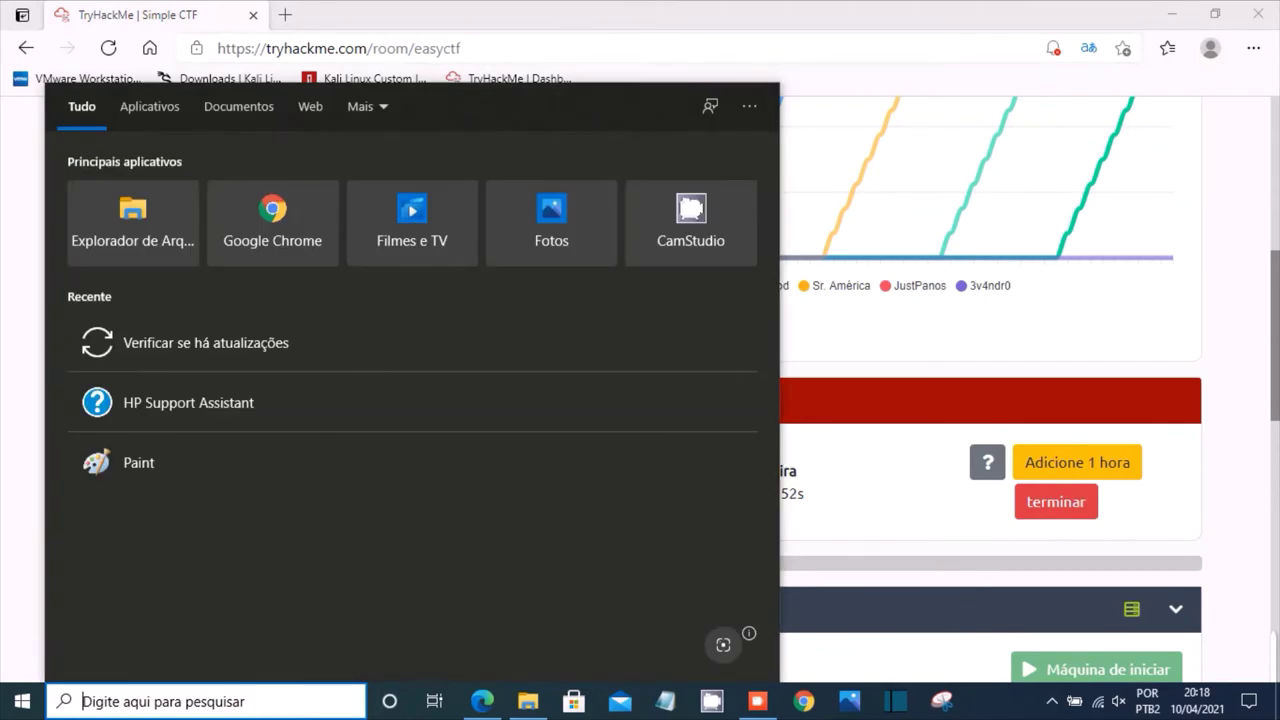
- Launch Command Prompt via 'cmd' and run ping 10.10.250.8
text(cmd)
key(Return)
text(ping 10.10.250.8)
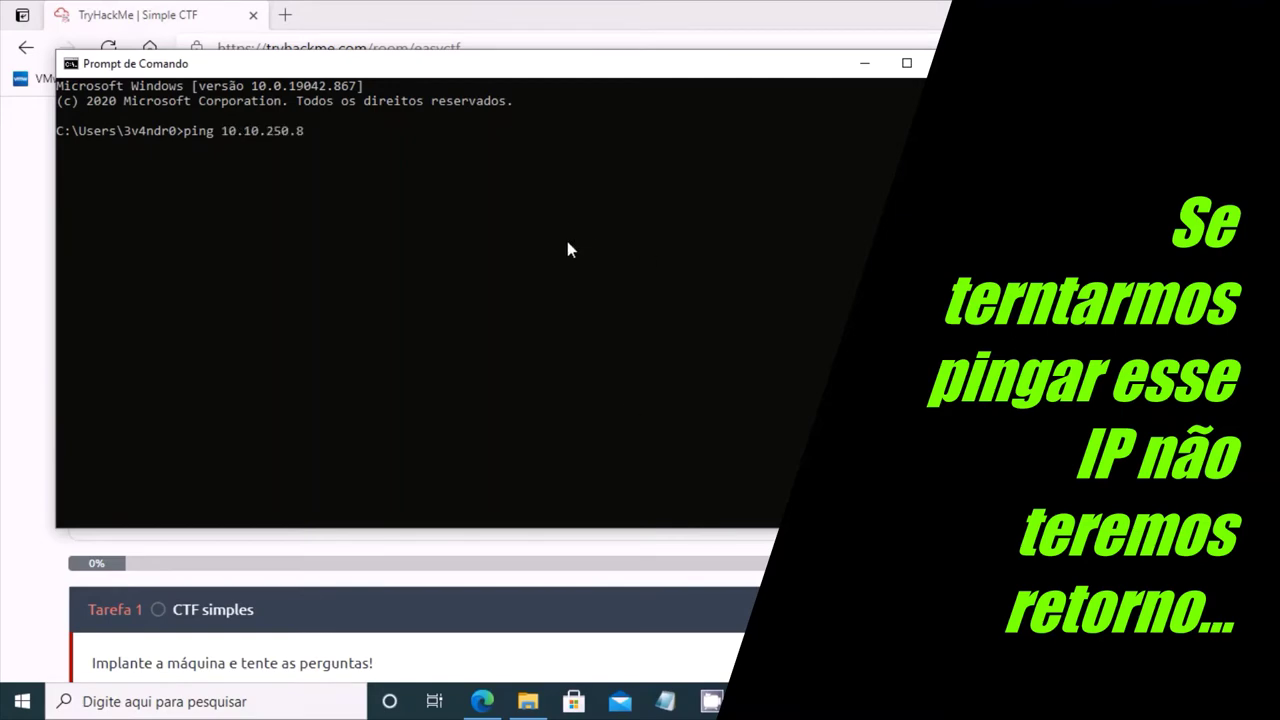
key(Return)
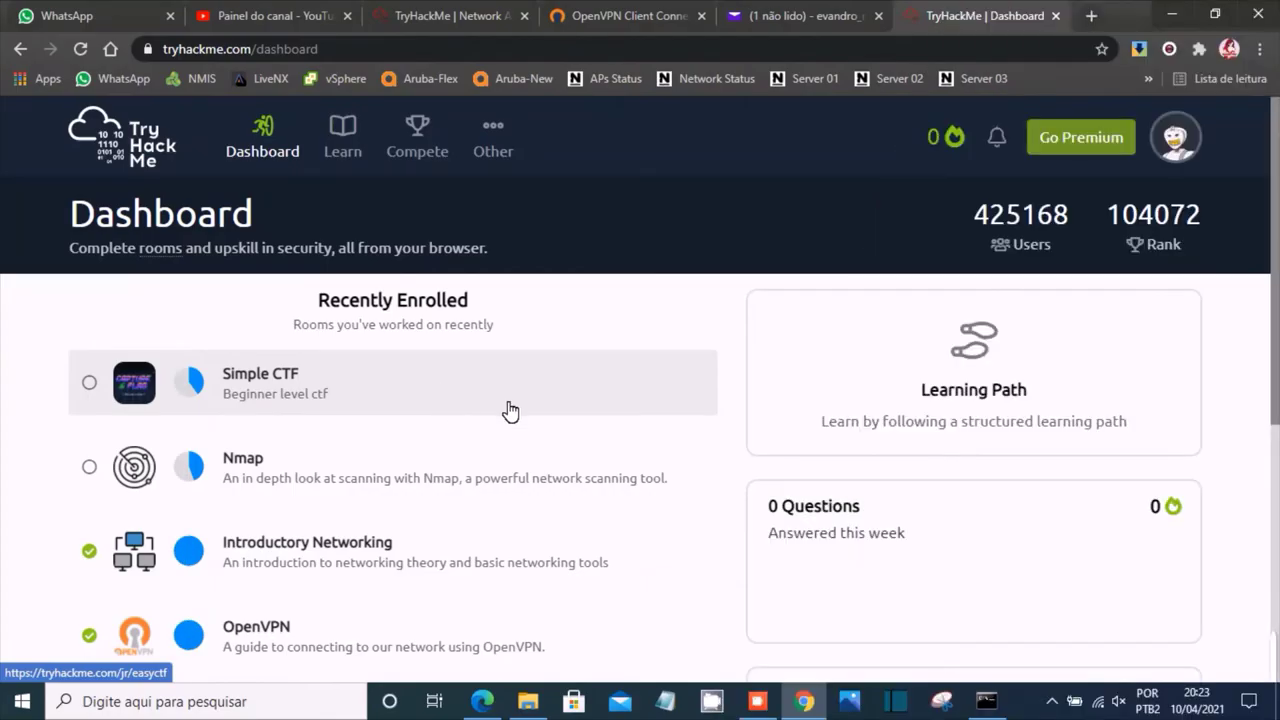
- Open the OpenVPN room and find its Linux connection instructions
scroll(685, 375, down, 2)
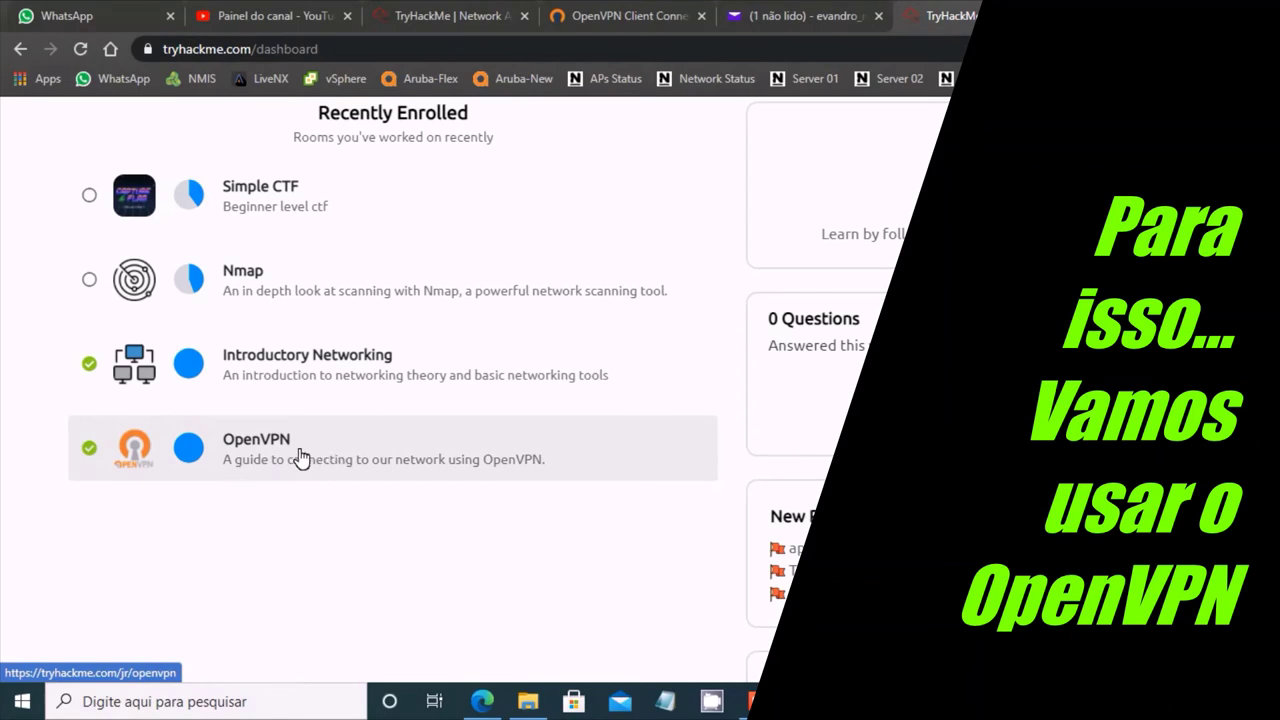
click(557, 479)
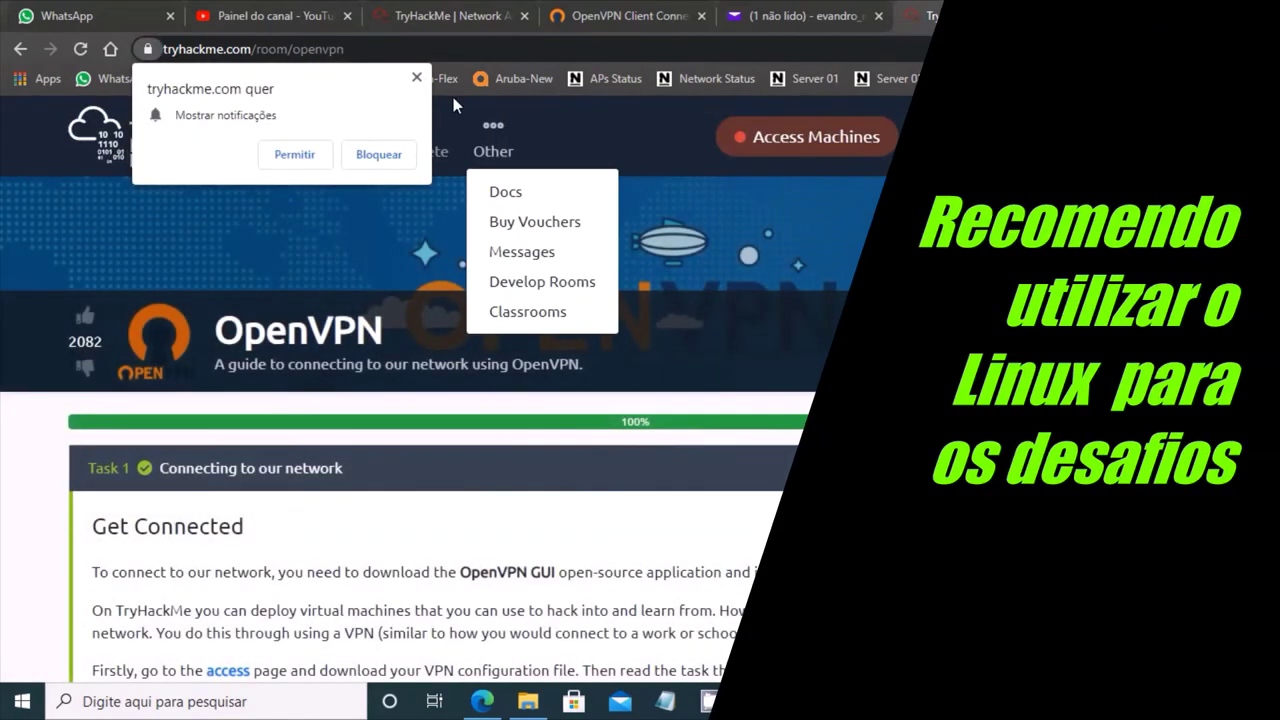
click(417, 78)
scroll(664, 375, down, 3)
scroll(667, 390, down, 1)
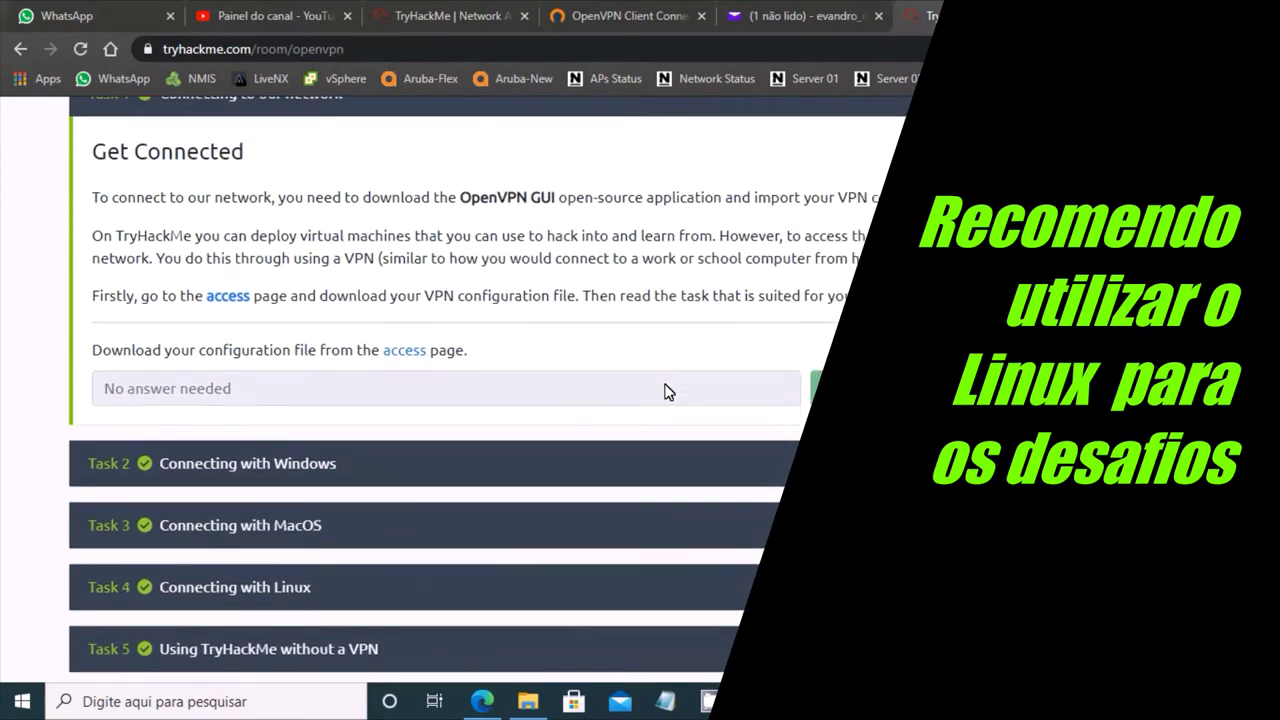
scroll(667, 390, up, 1)
scroll(688, 258, up, 1)
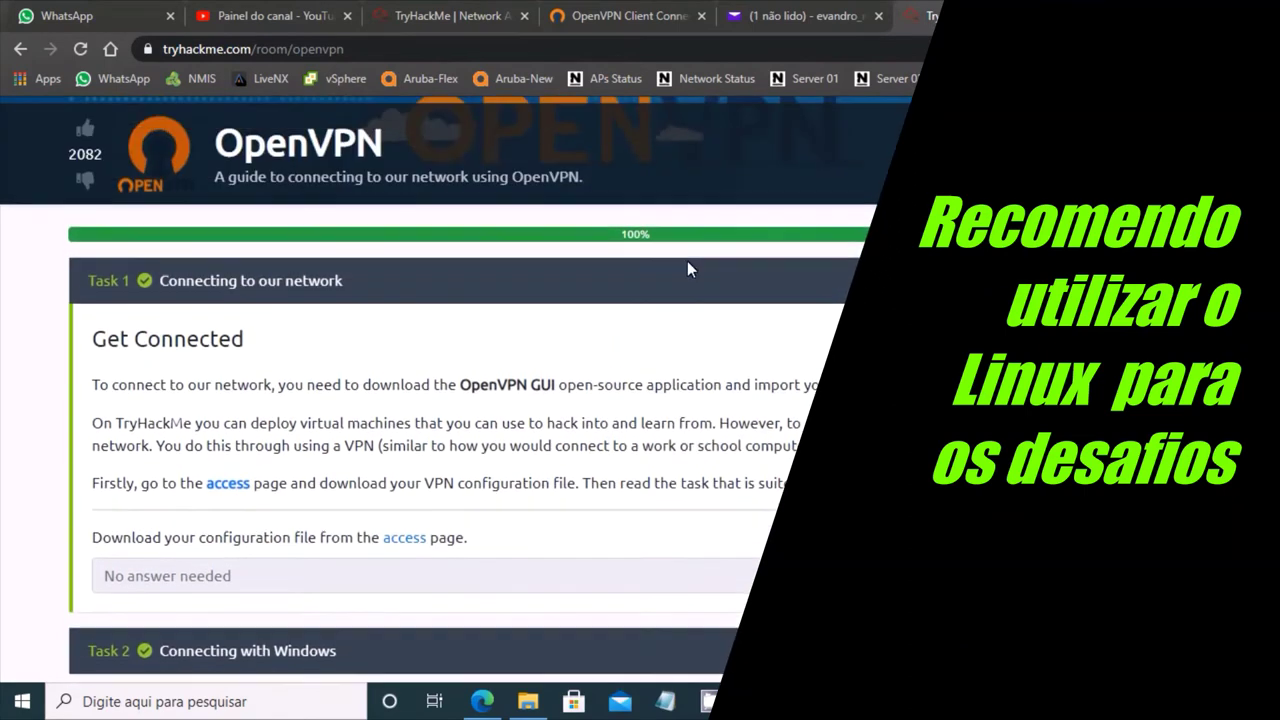
scroll(729, 322, up, 2)
scroll(651, 431, down, 1)
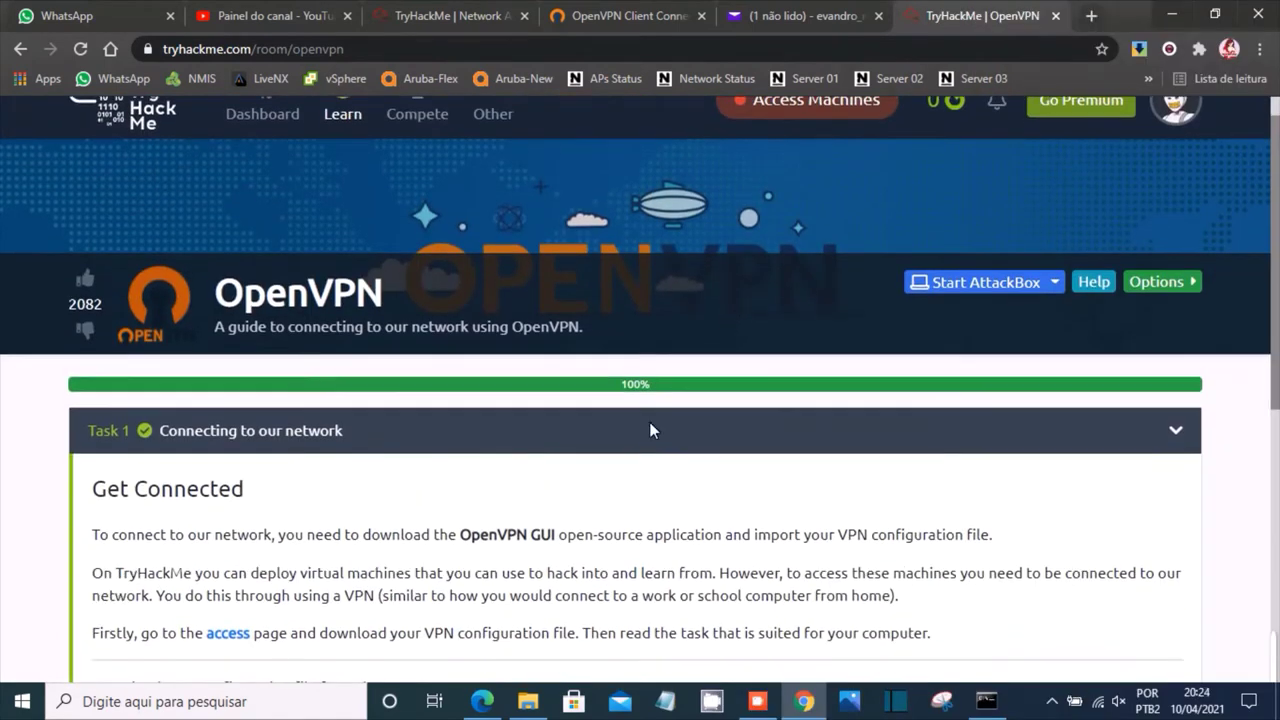
scroll(651, 431, down, 4)
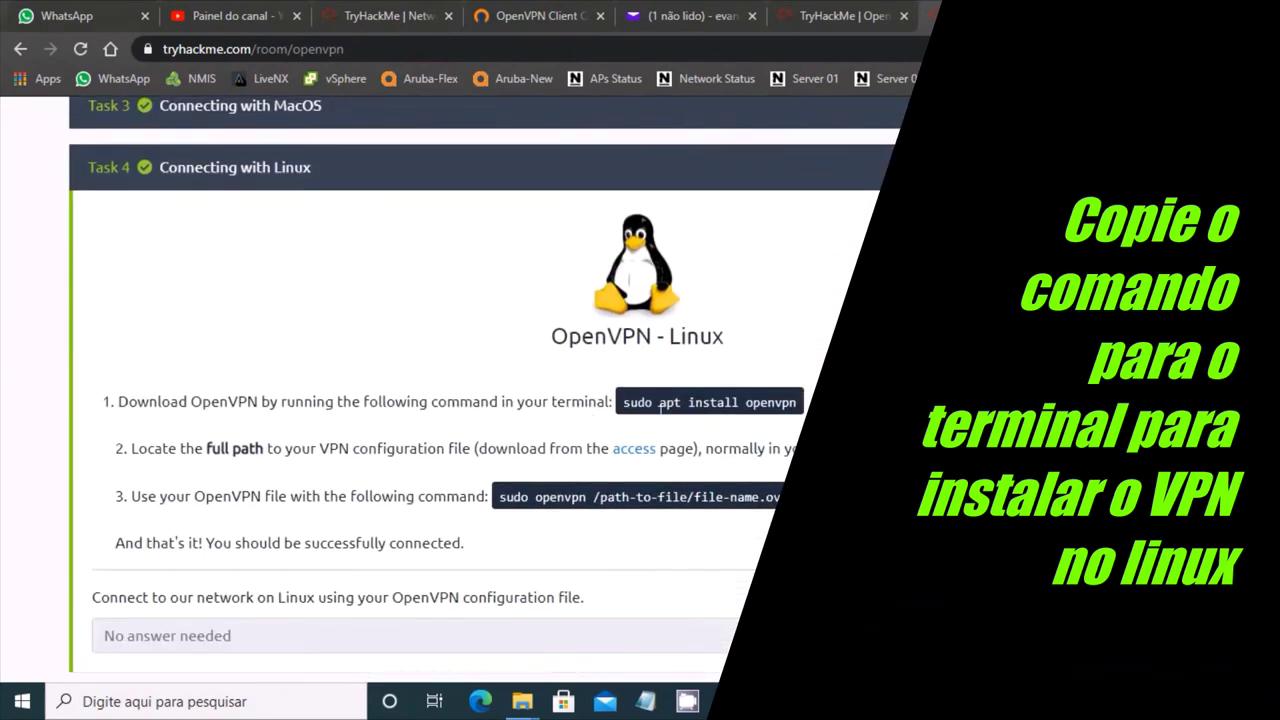
- Copy 'sudo apt install openvpn' and bring up the Kali terminal's paste menu
drag(800, 402, 624, 402)
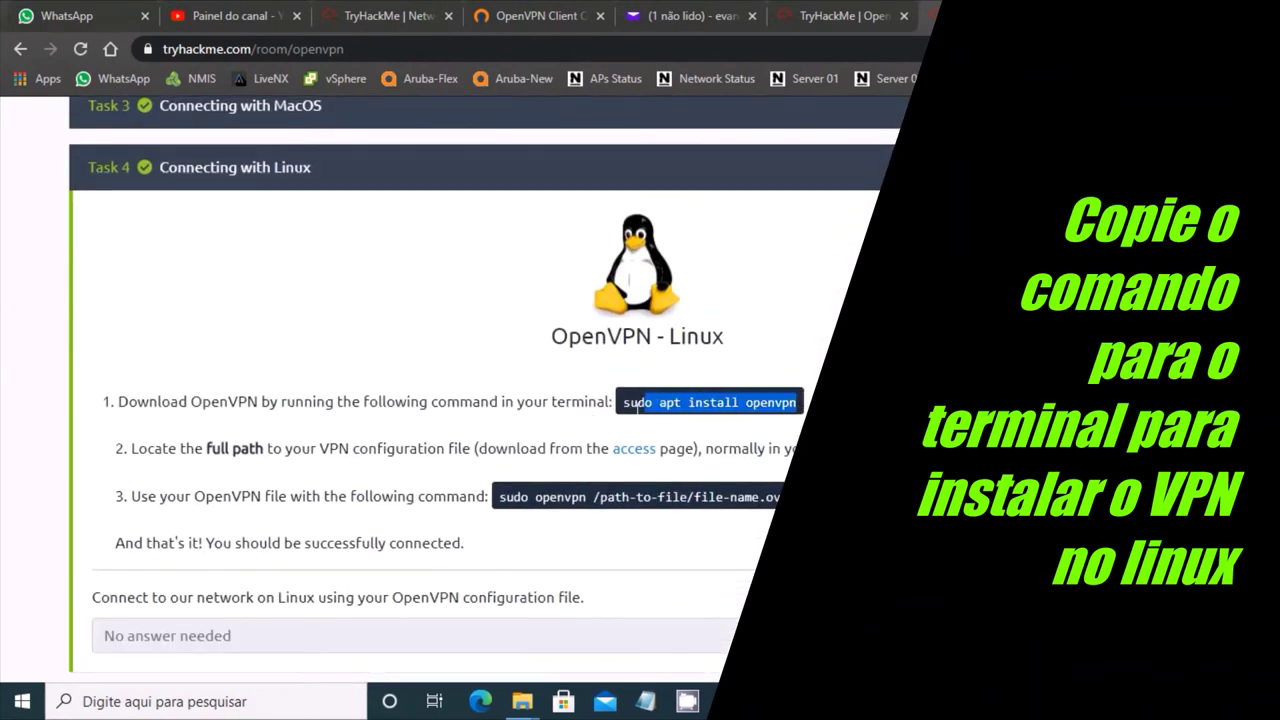
right_click(641, 409)
click(676, 421)
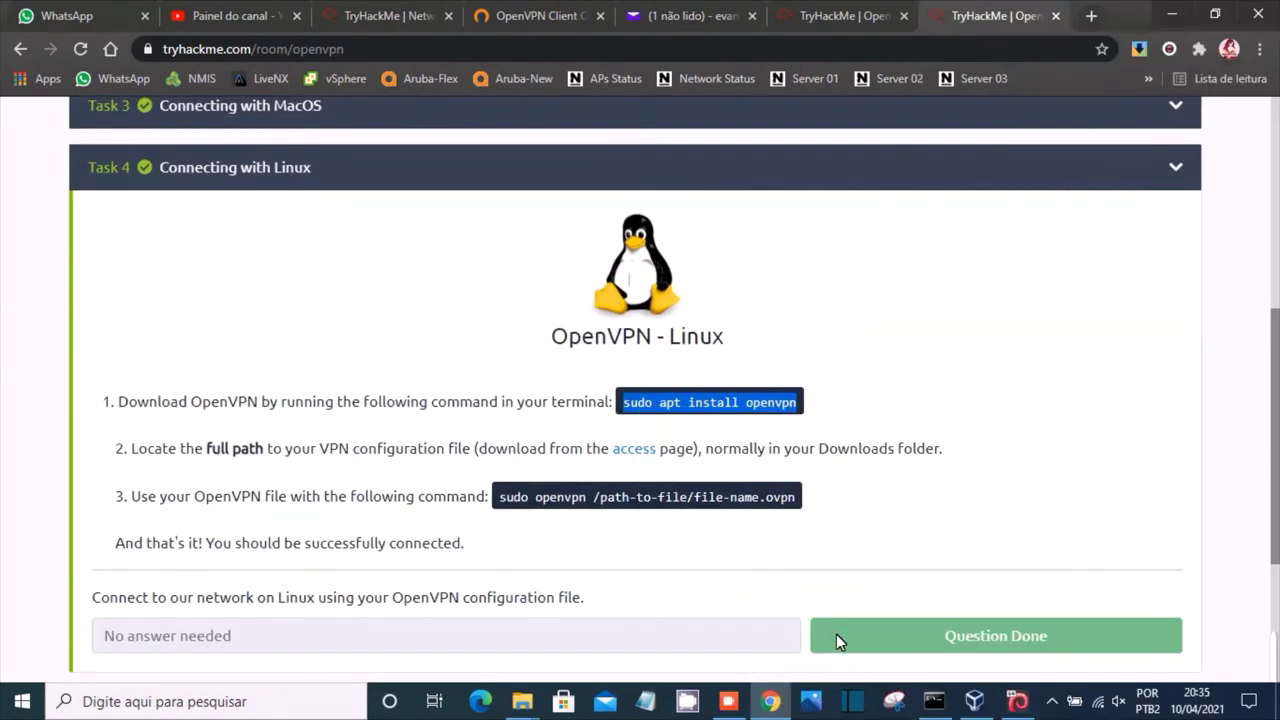
click(1017, 701)
right_click(276, 196)
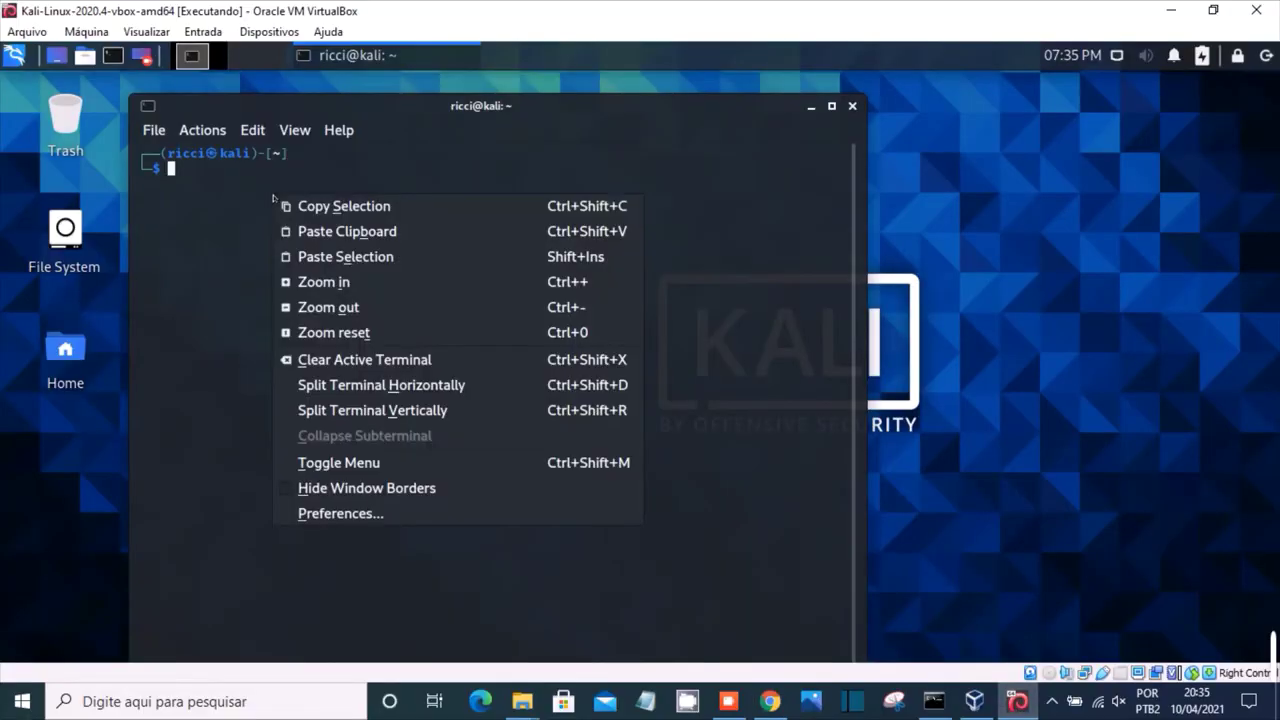
- Run the pasted 'sudo apt install openvpn' in Kali, entering the sudo password; version 2.5.1-1 is already installed
click(378, 262)
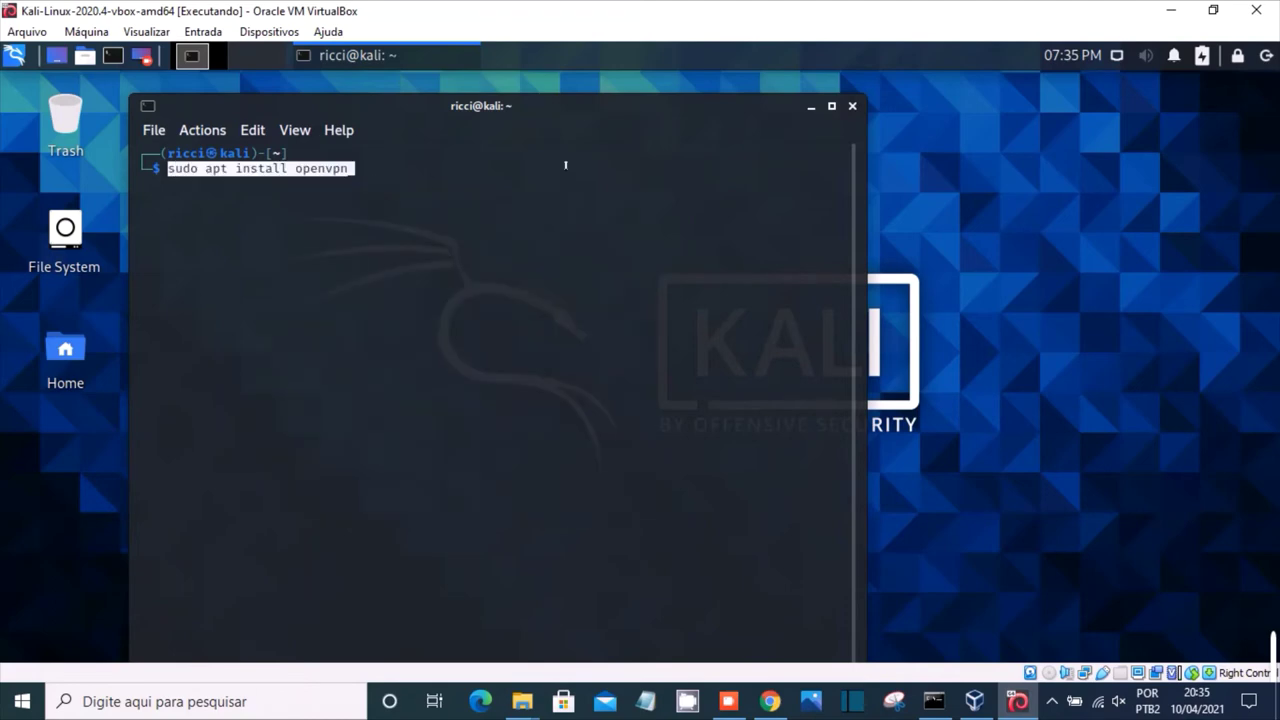
key(Return)
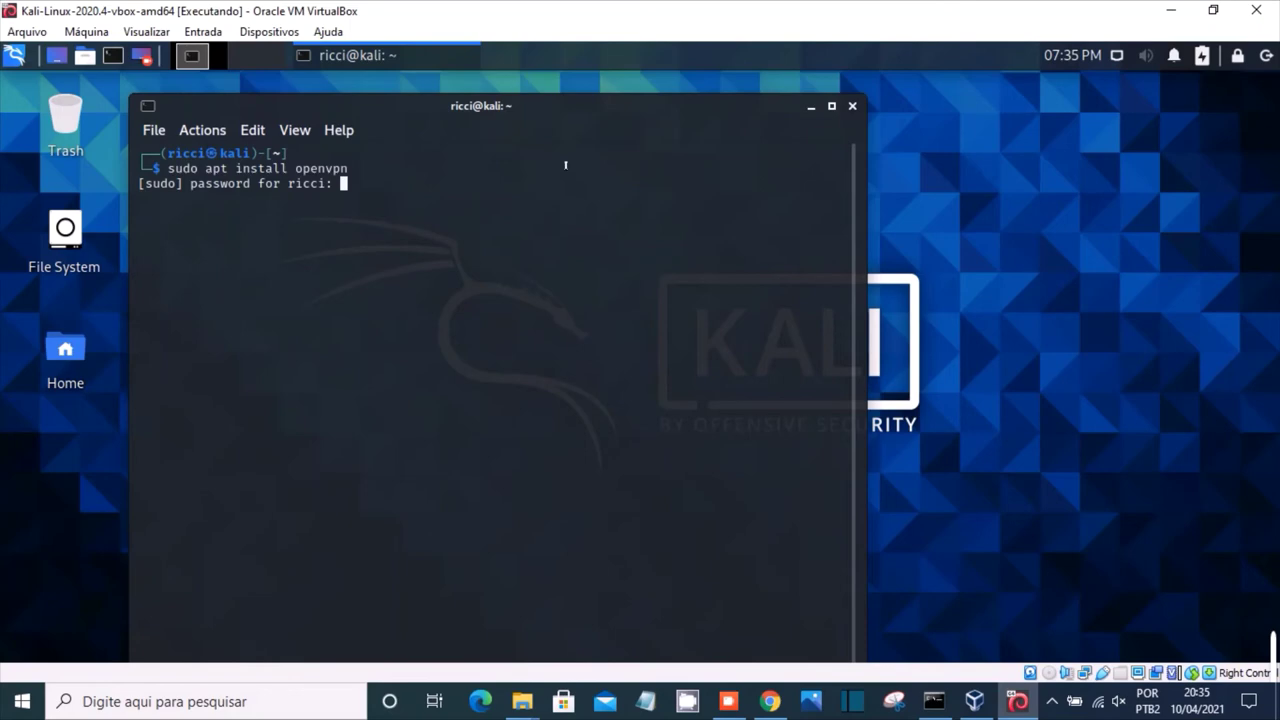
key(Return)
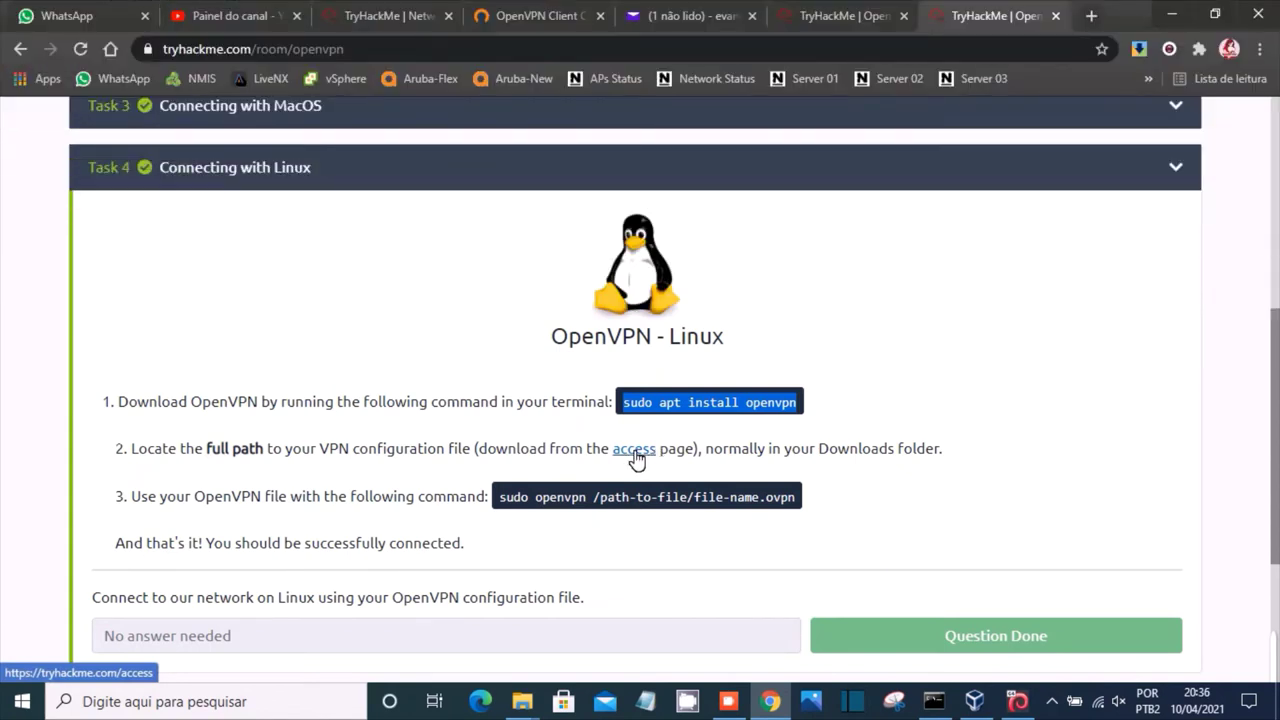
- Download your personal OpenVPN .ovpn configuration file (8.1 KB) from the TryHackMe access page and save it
click(634, 452)
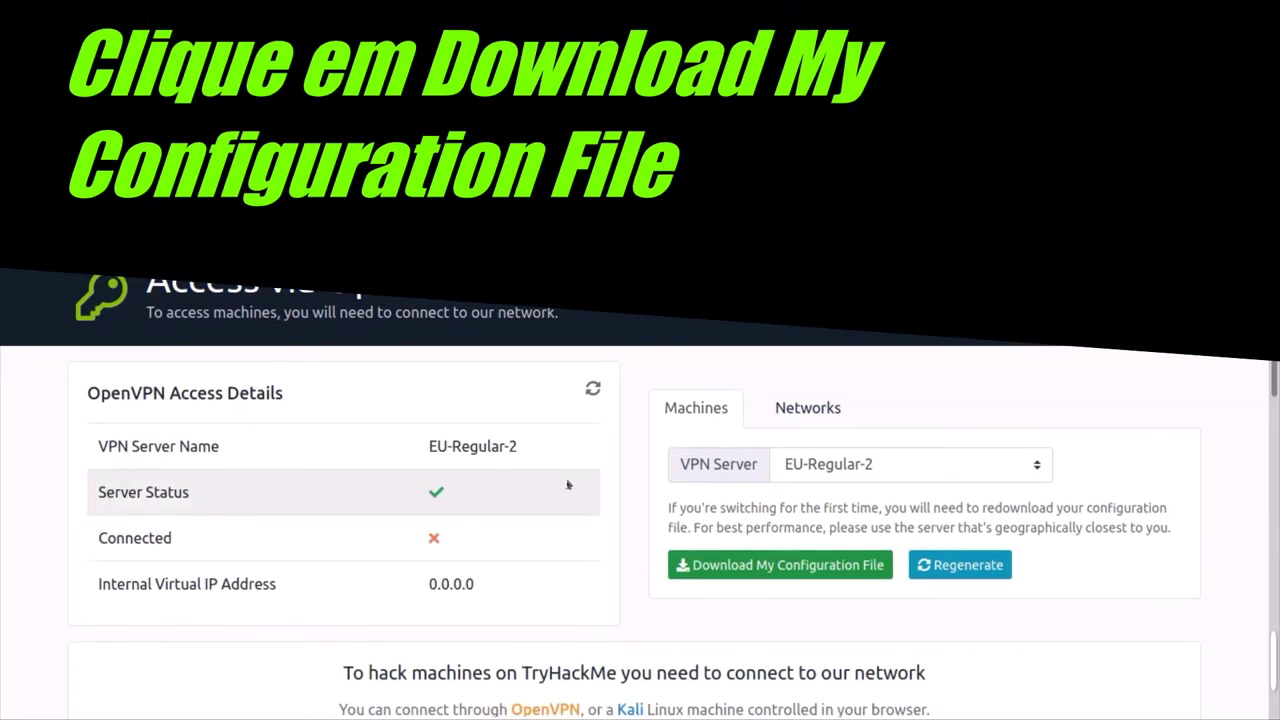
click(800, 573)
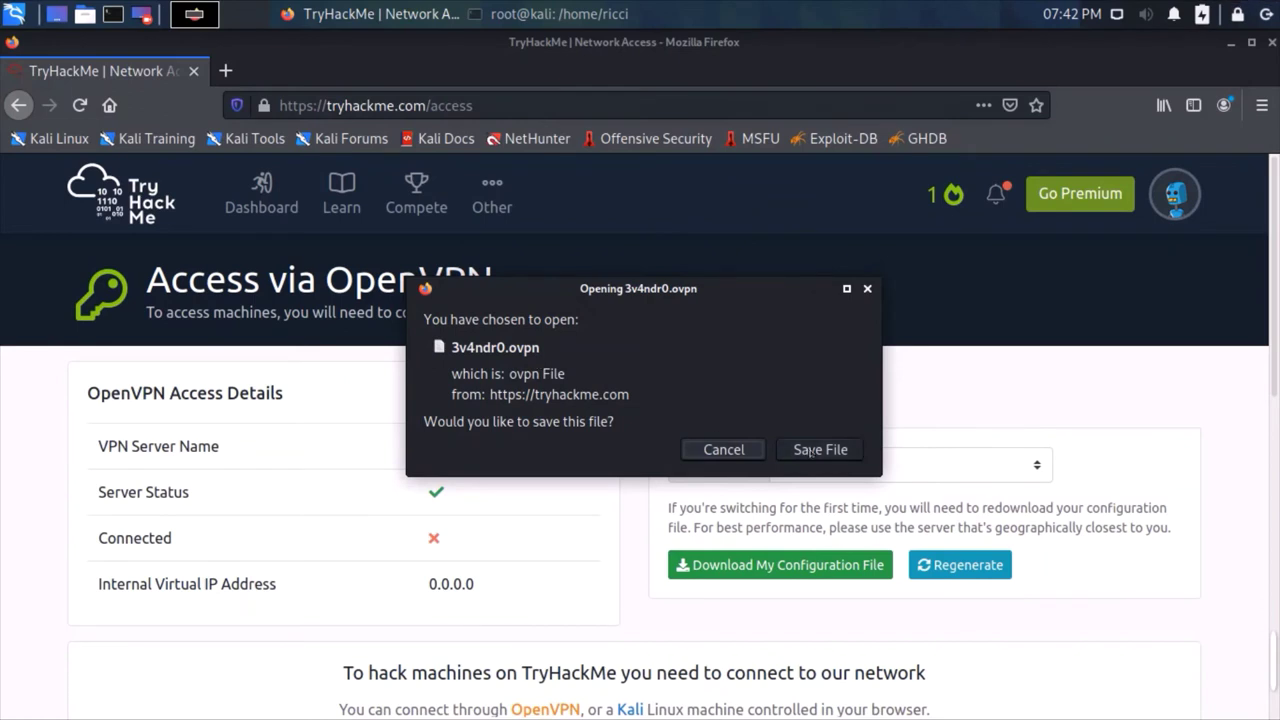
click(812, 452)
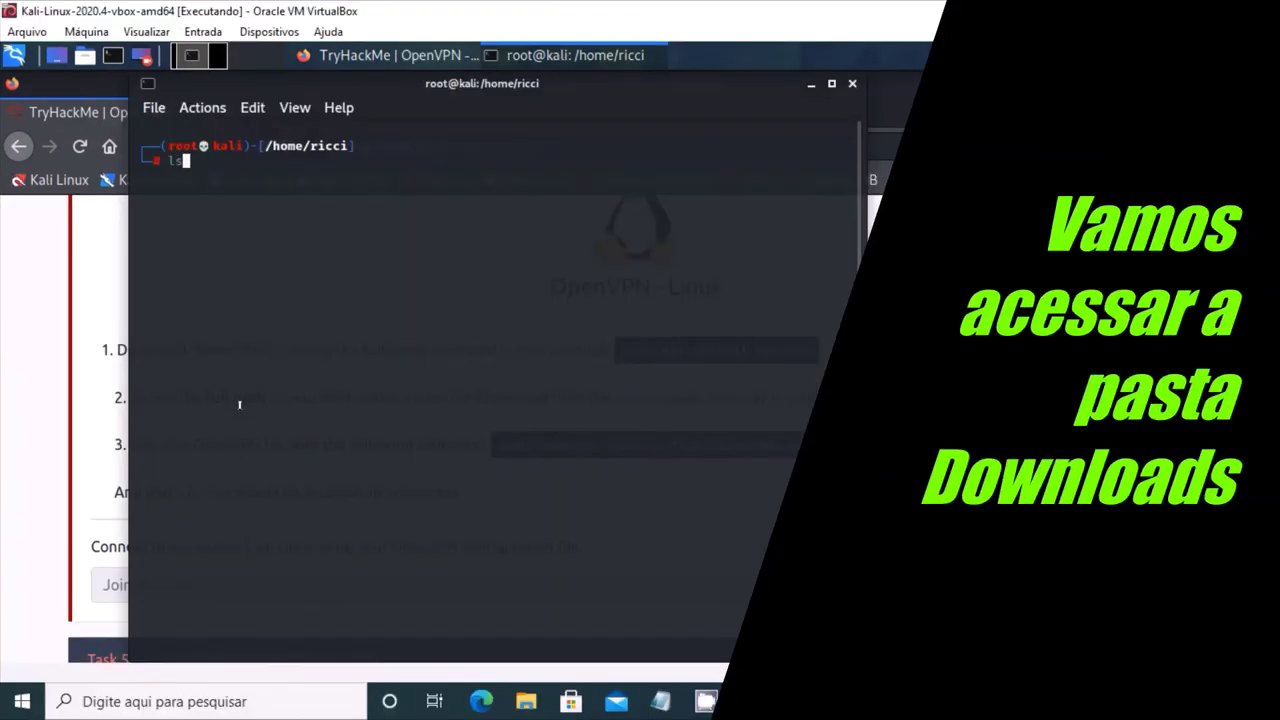
- From the Downloads folder, start sudo openvpn with the downloaded .ovpn configuration file
key(Return)
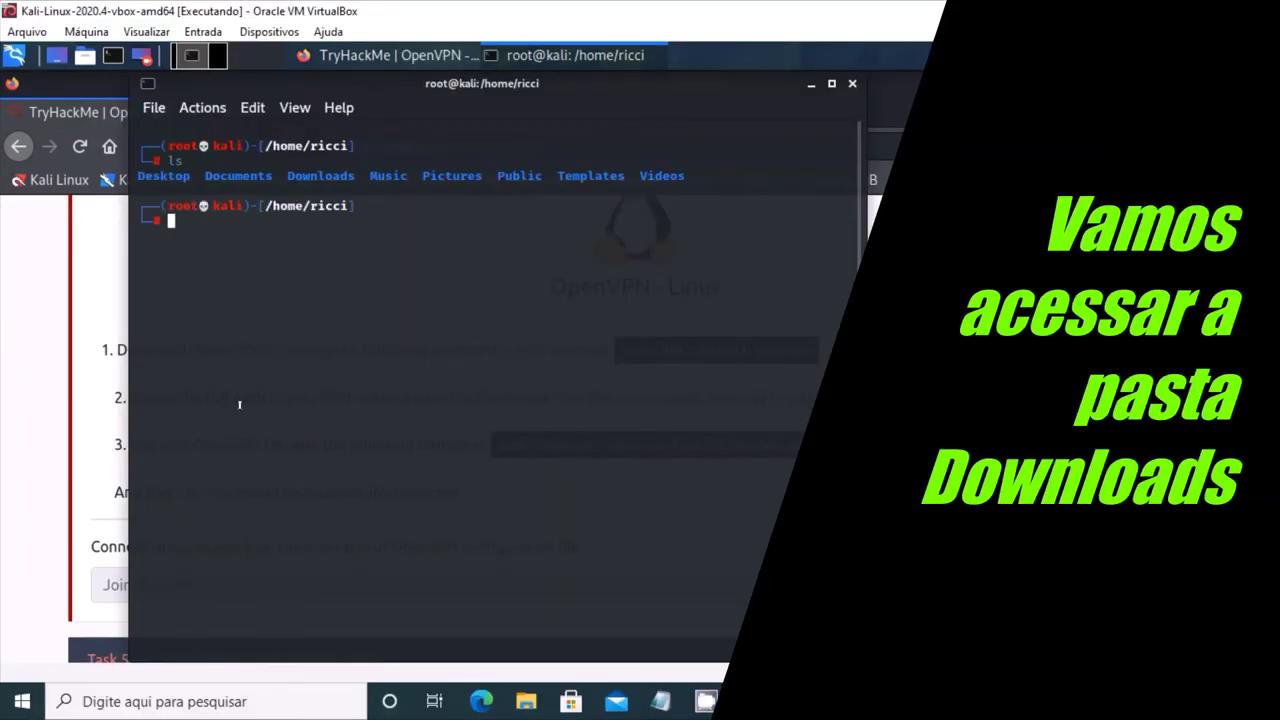
text(cd )
text(.)
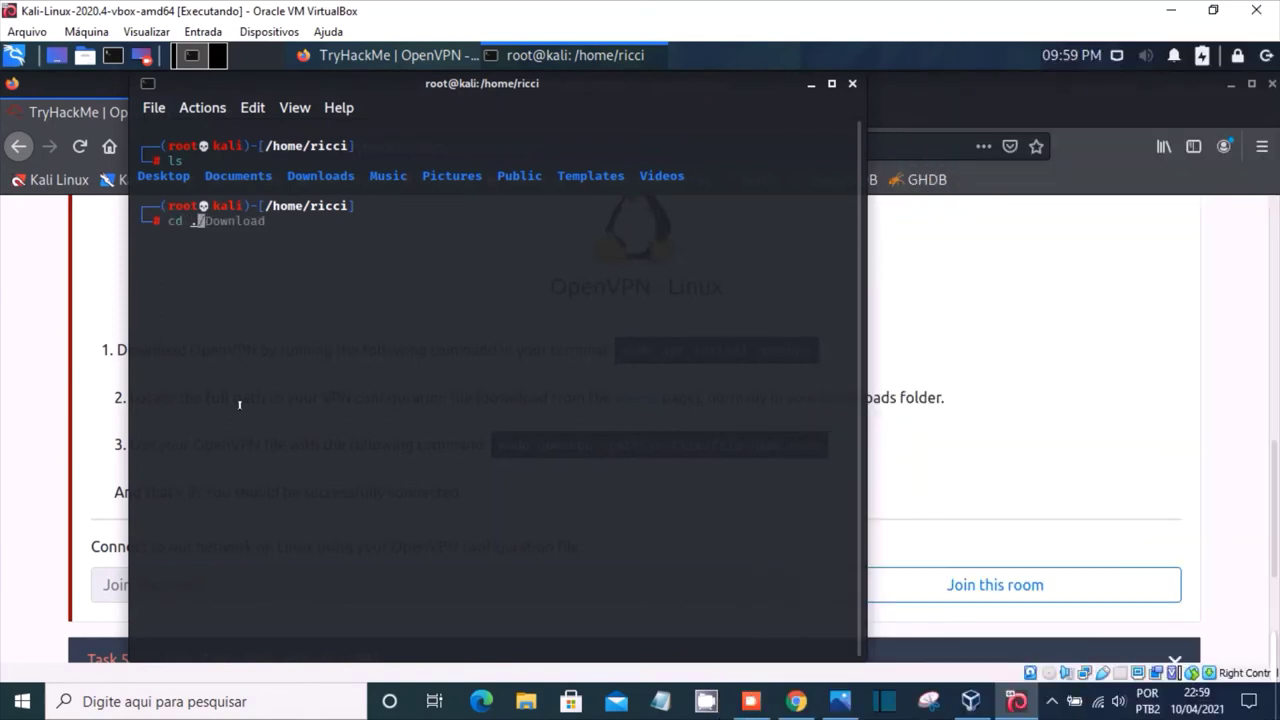
text(/)
text(Down)
text(loads)
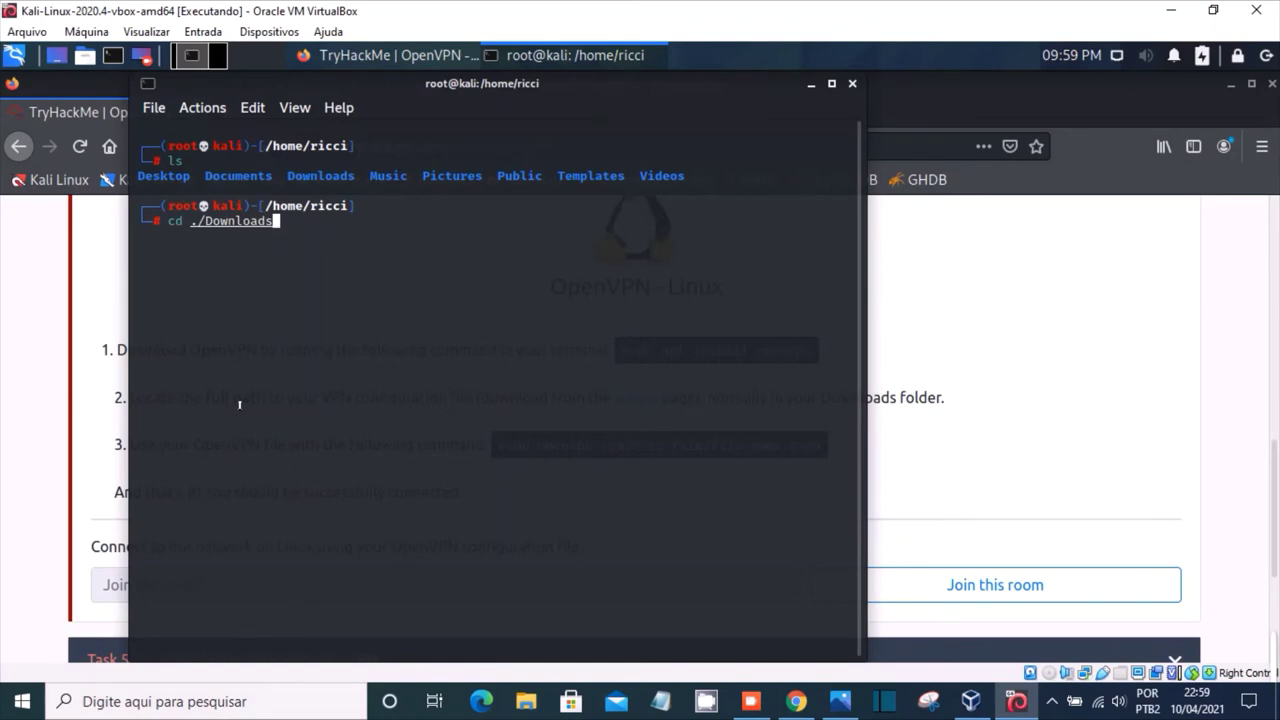
key(Return)
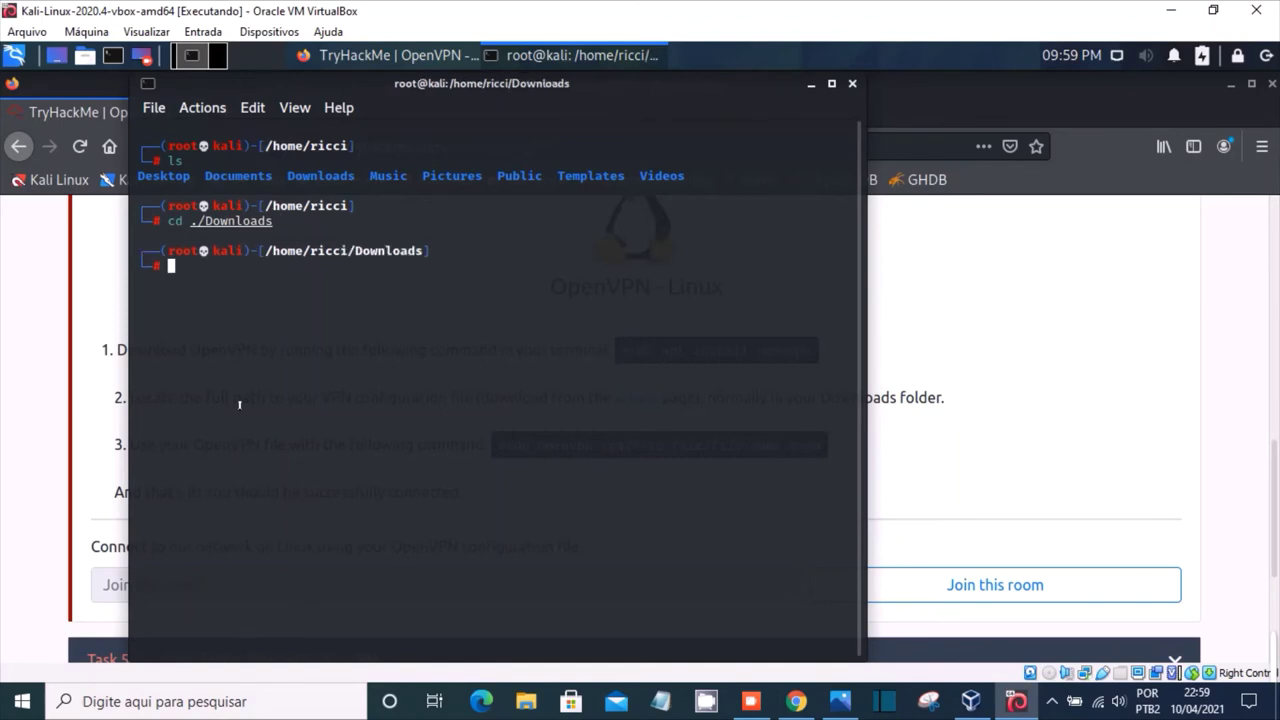
text(ls)
key(Return)
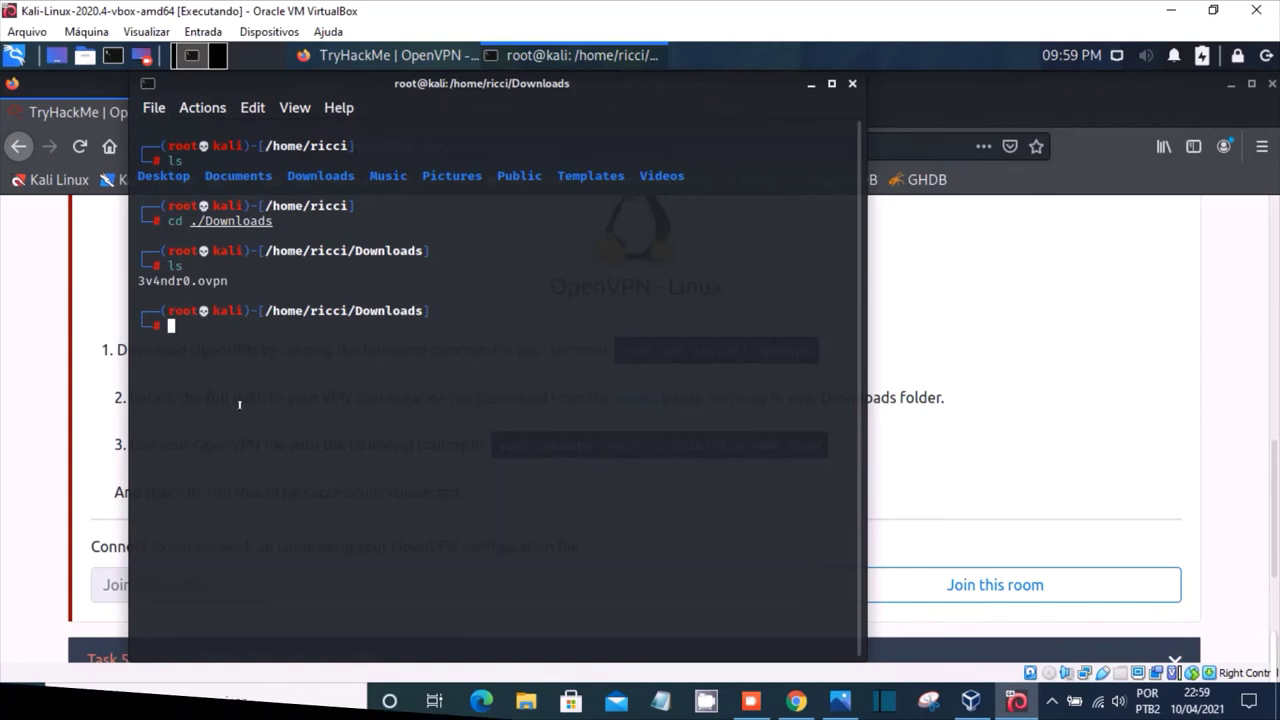
text(su)
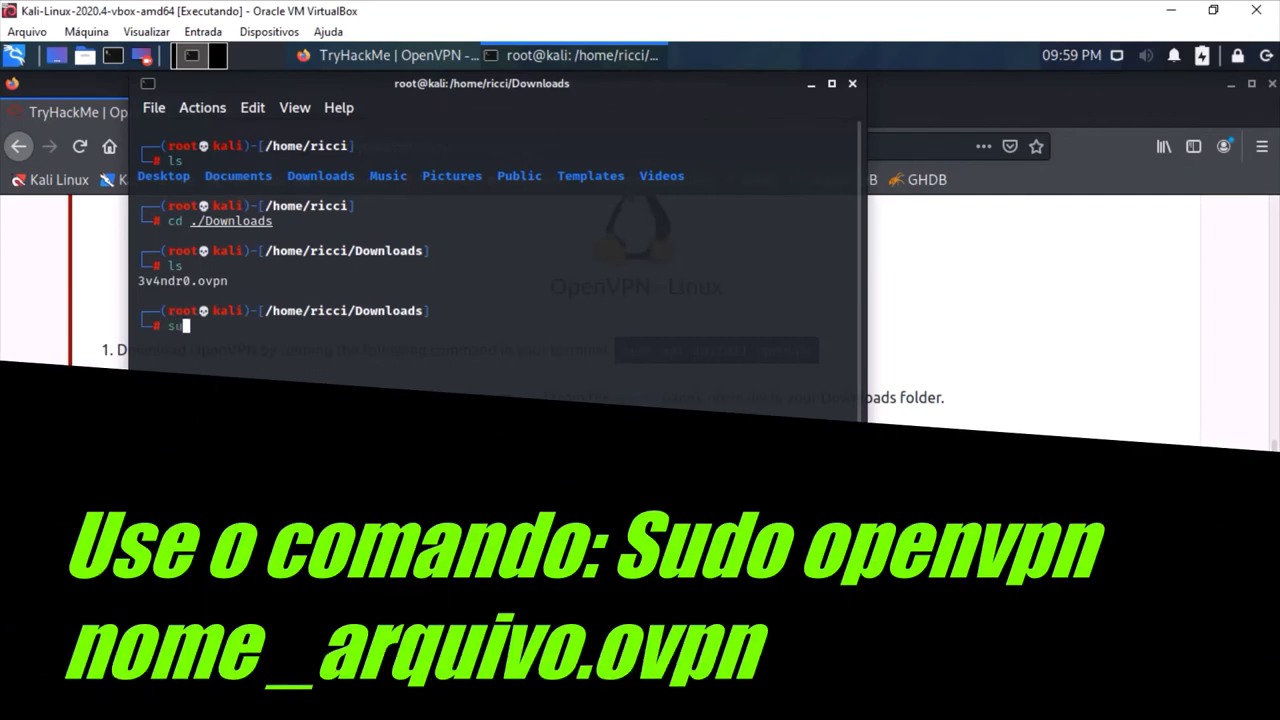
text(do open)
text(vp)
text(n)
text( 3v4)
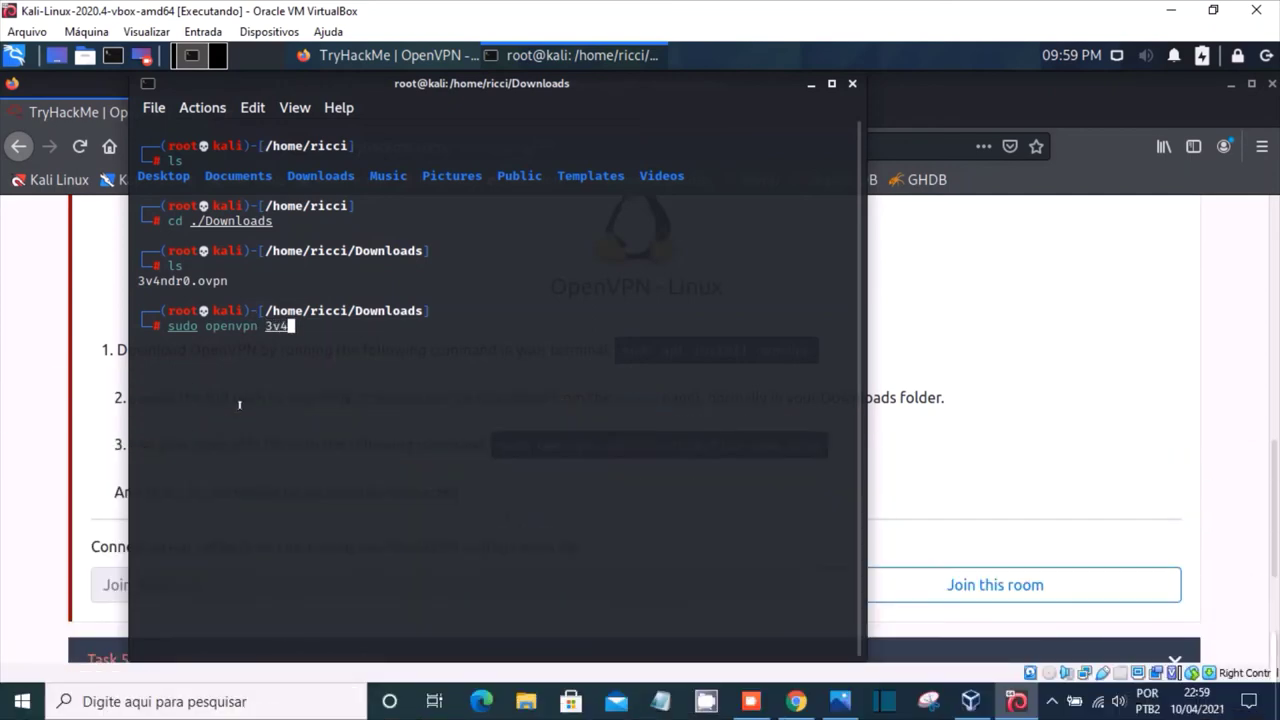
text(ndr0)
text(.)
text(ovp)
text(n)
key(Return)
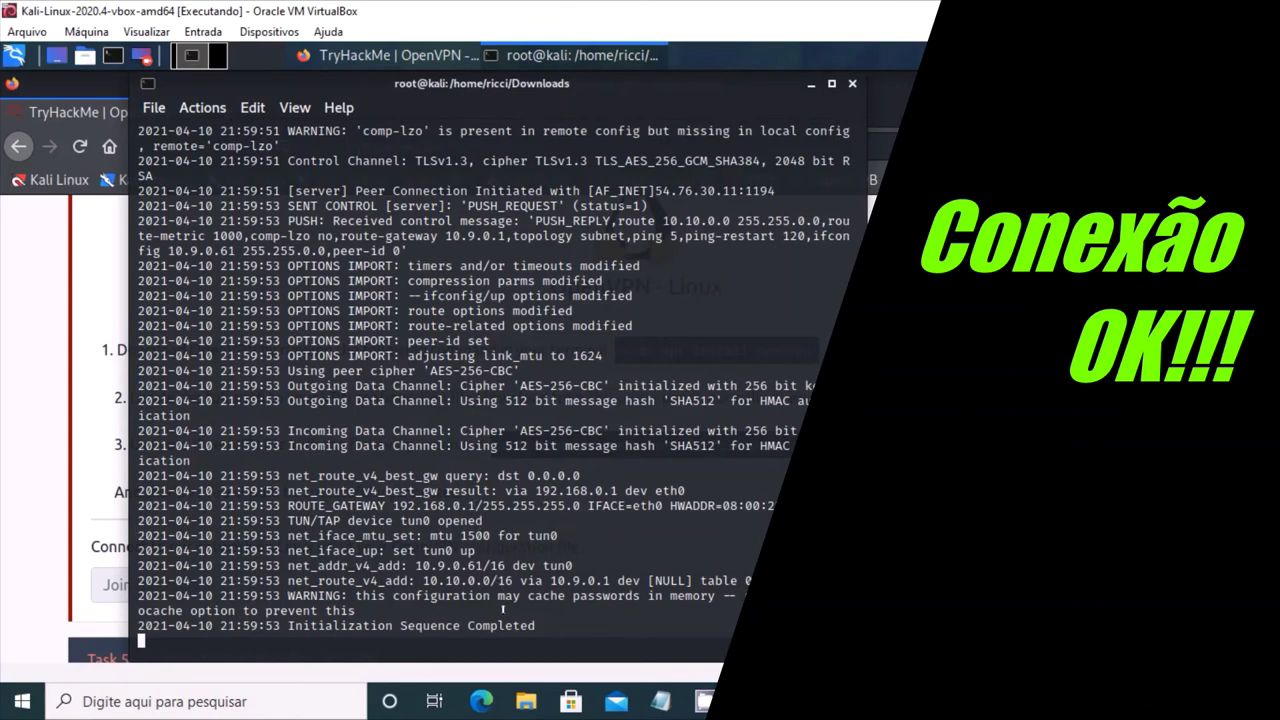
- Once Initialization Sequence Completed appears, copy the EasyCTF IP 10.10.94.243 and return to the home-folder terminal
drag(538, 626, 289, 626)
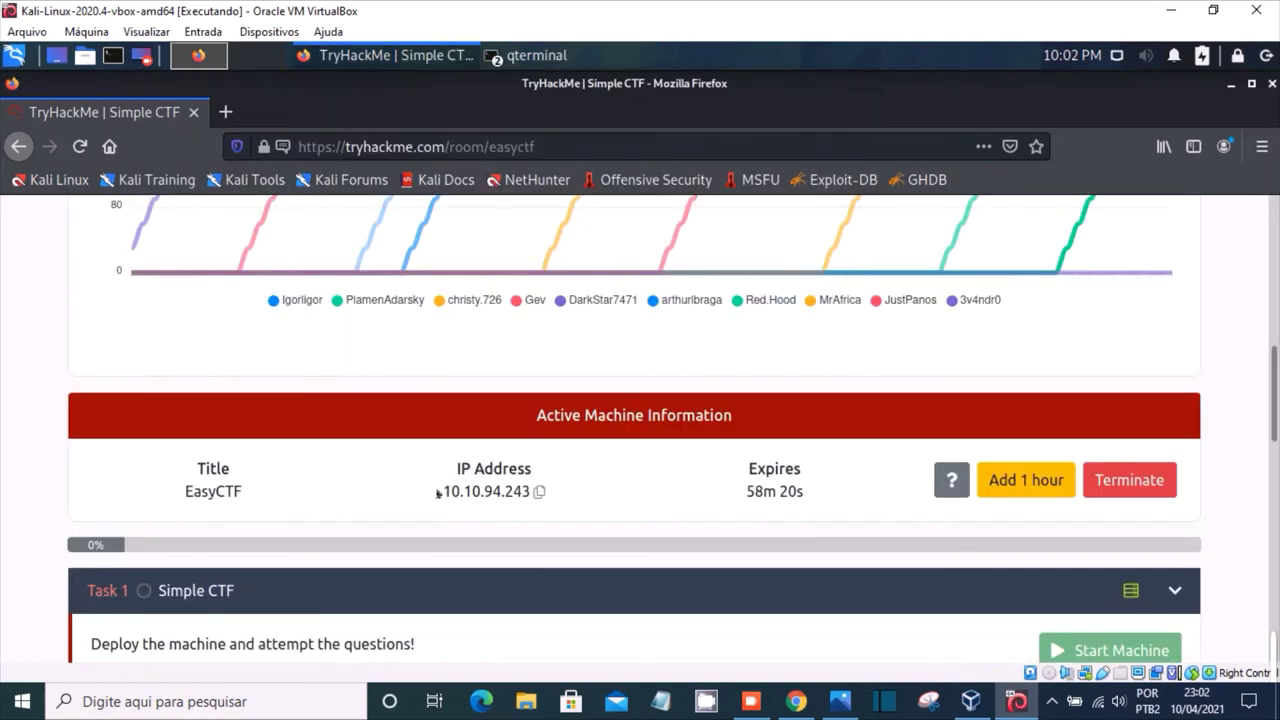
drag(442, 491, 518, 493)
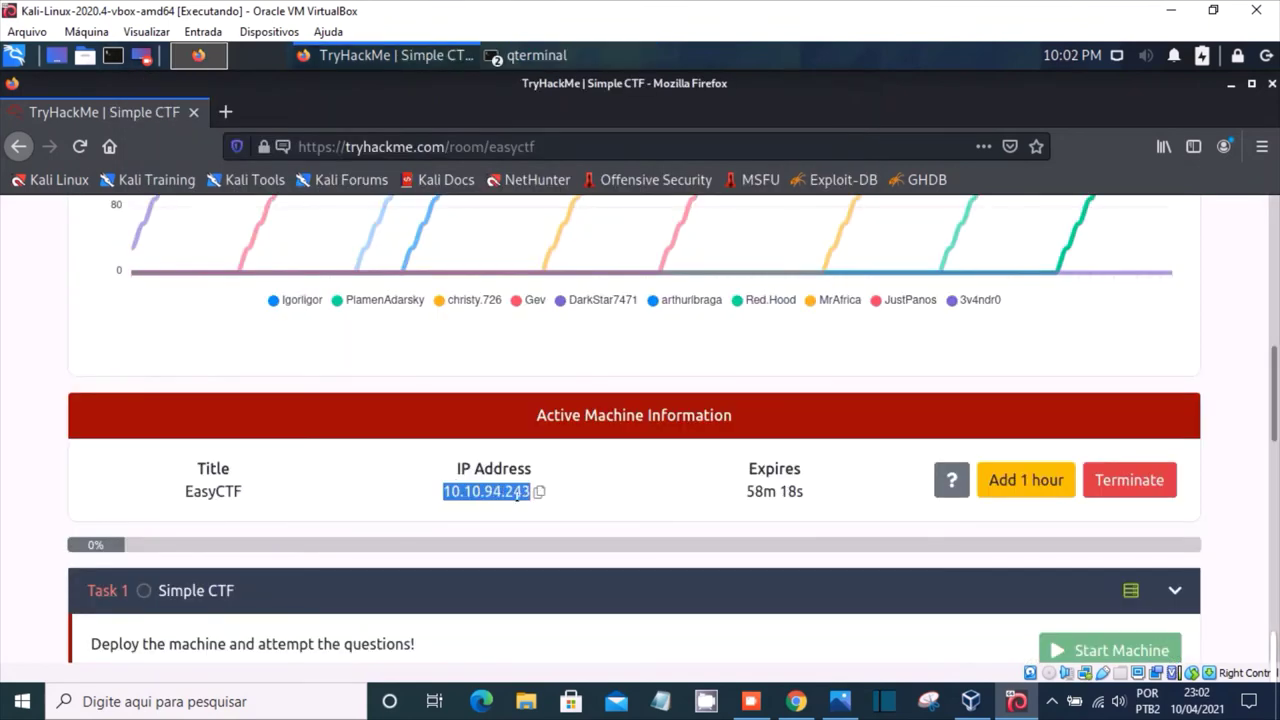
right_click(517, 493)
click(535, 502)
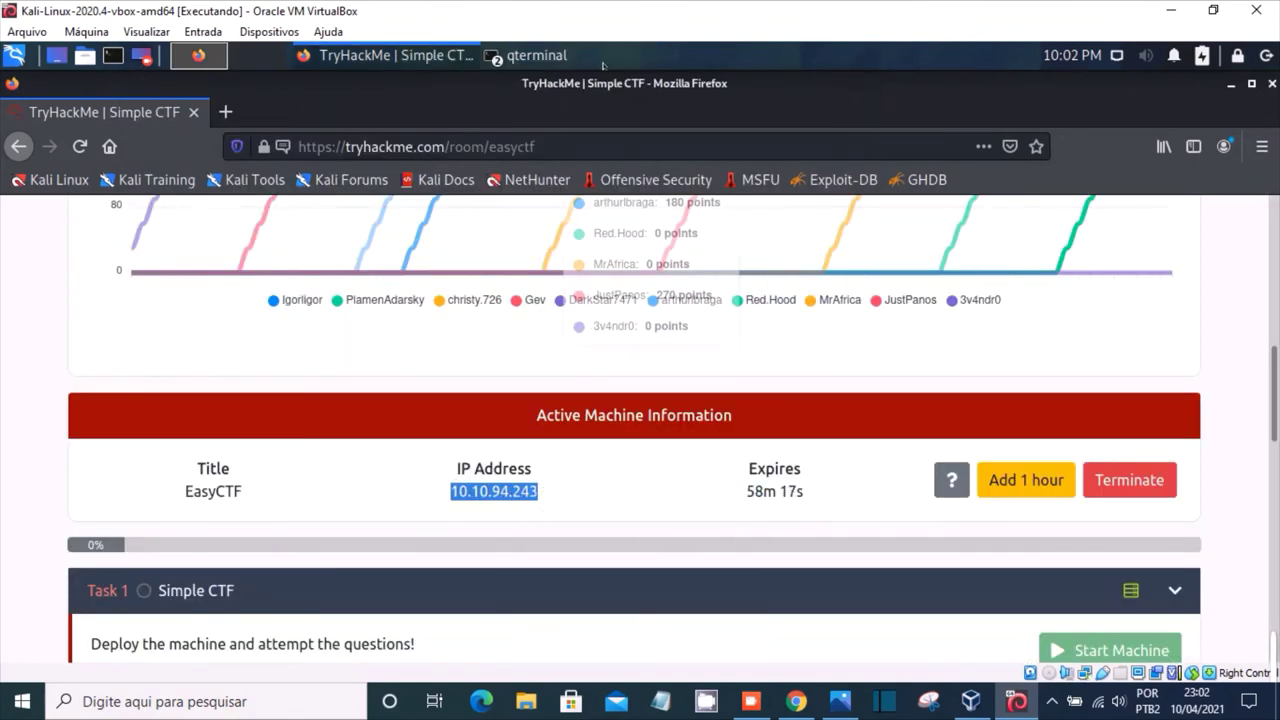
click(545, 58)
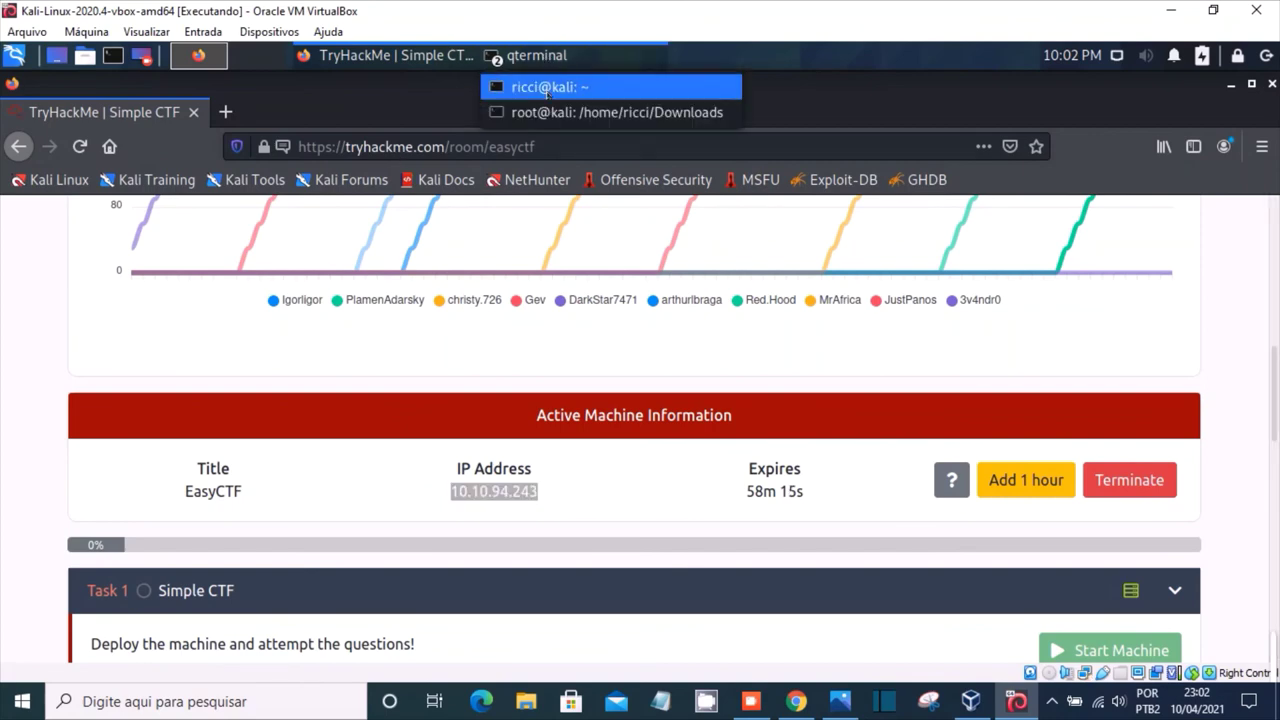
click(547, 88)
- Ping the pasted IP 10.10.94.243, then stop after 9 replies with 0% packet loss
right_click(281, 193)
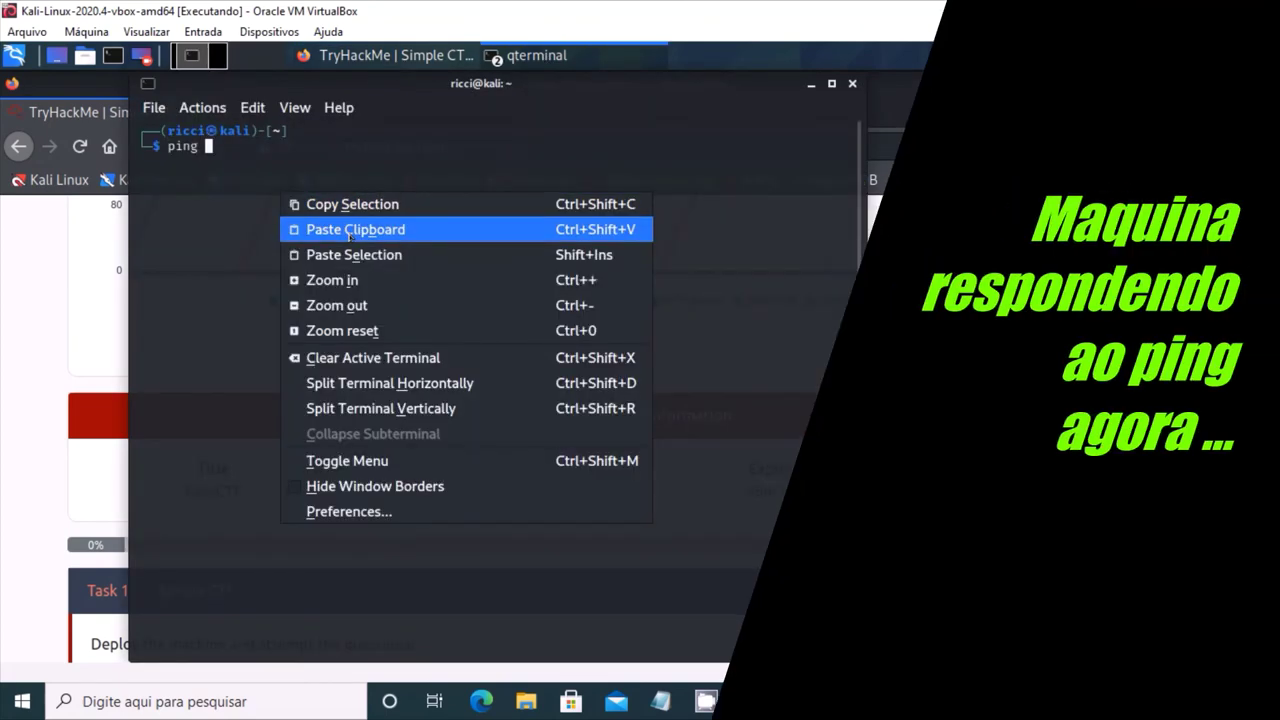
click(348, 232)
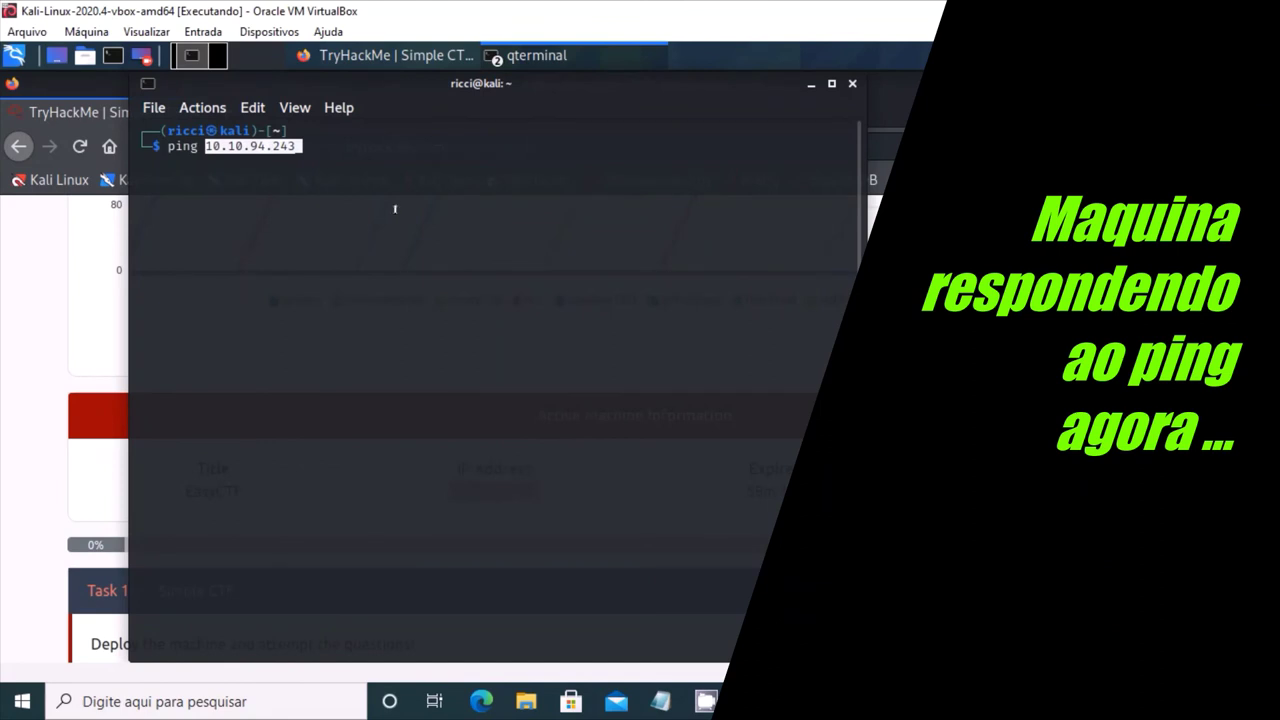
key(Return)
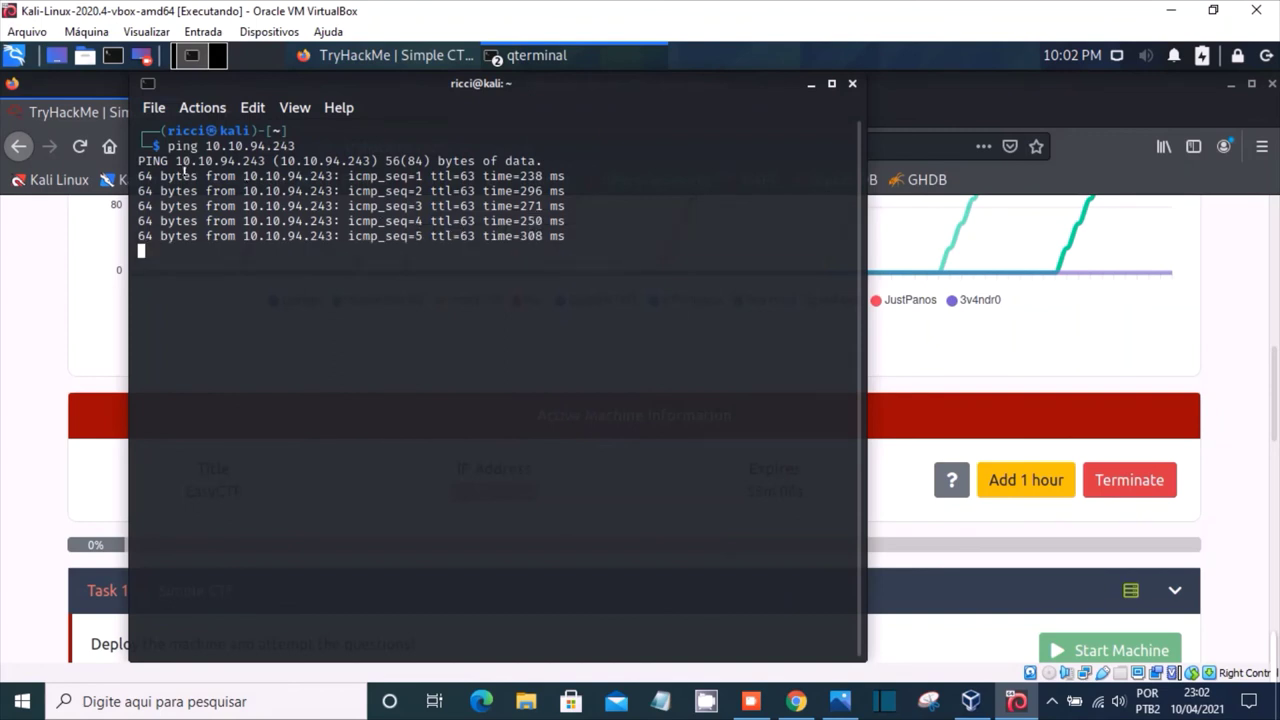
drag(140, 177, 600, 268)
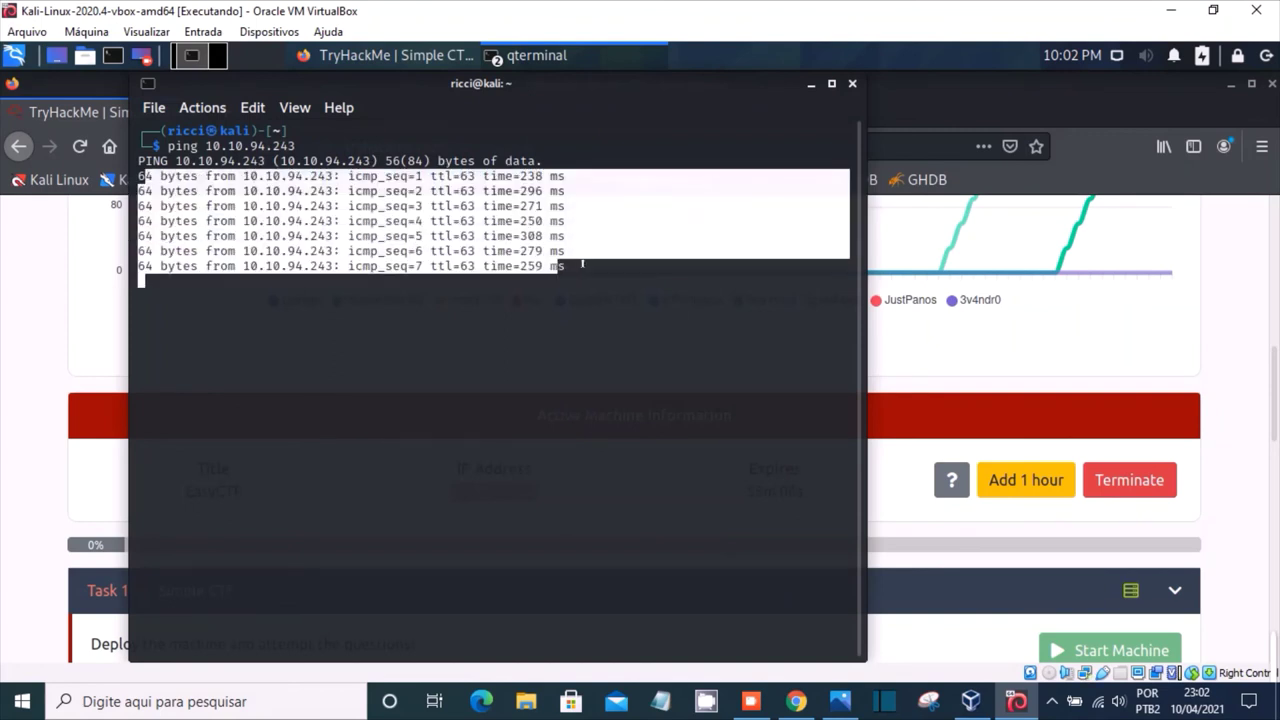
key(ctrl+c)
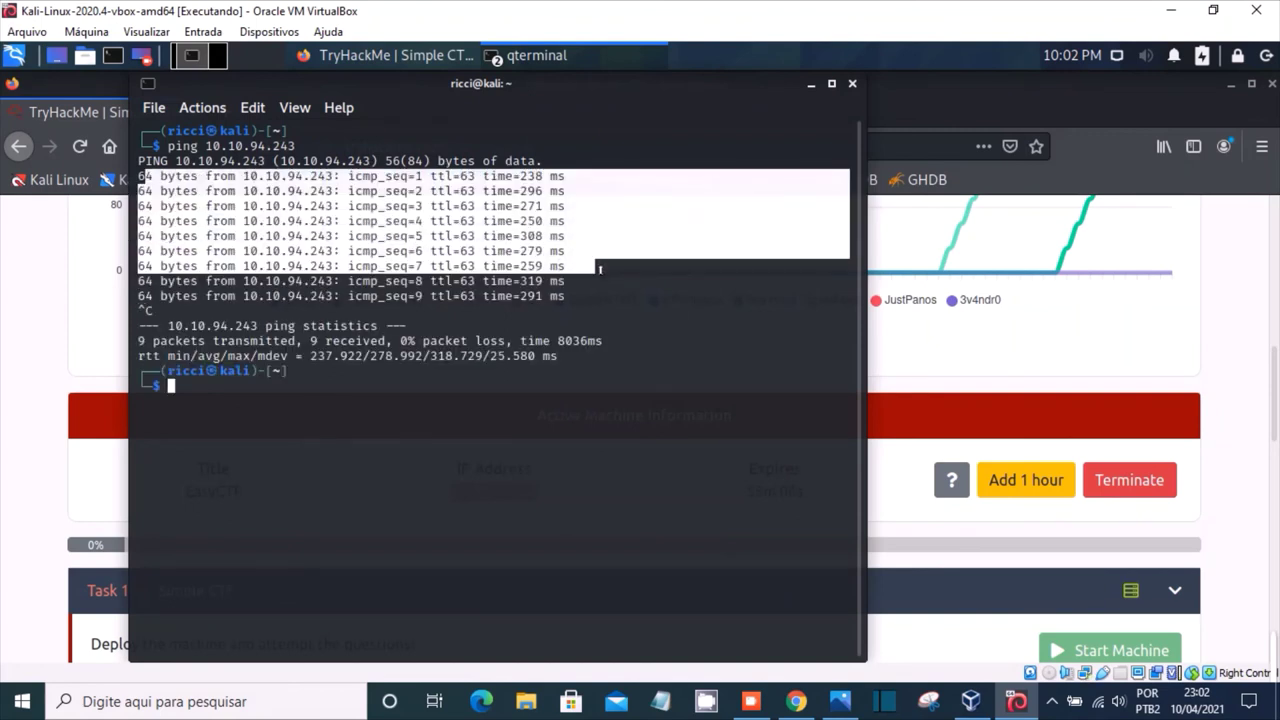